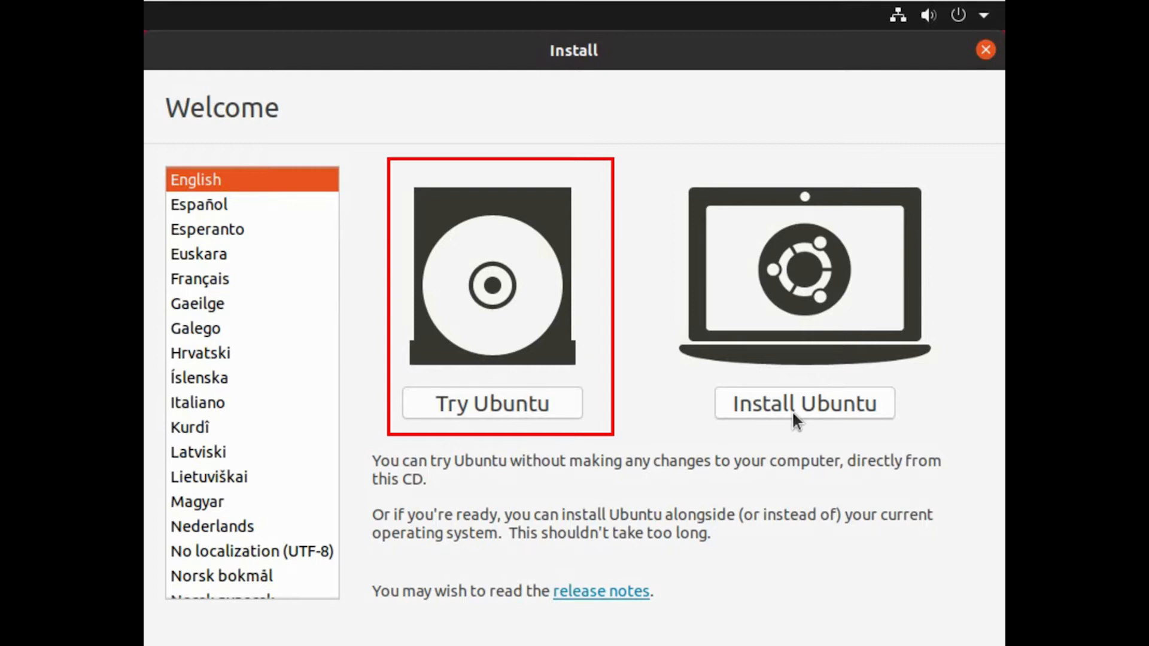
# - Start the Ubuntu installation and accept the English (US) keyboard layout
pyautogui.click(794, 409)
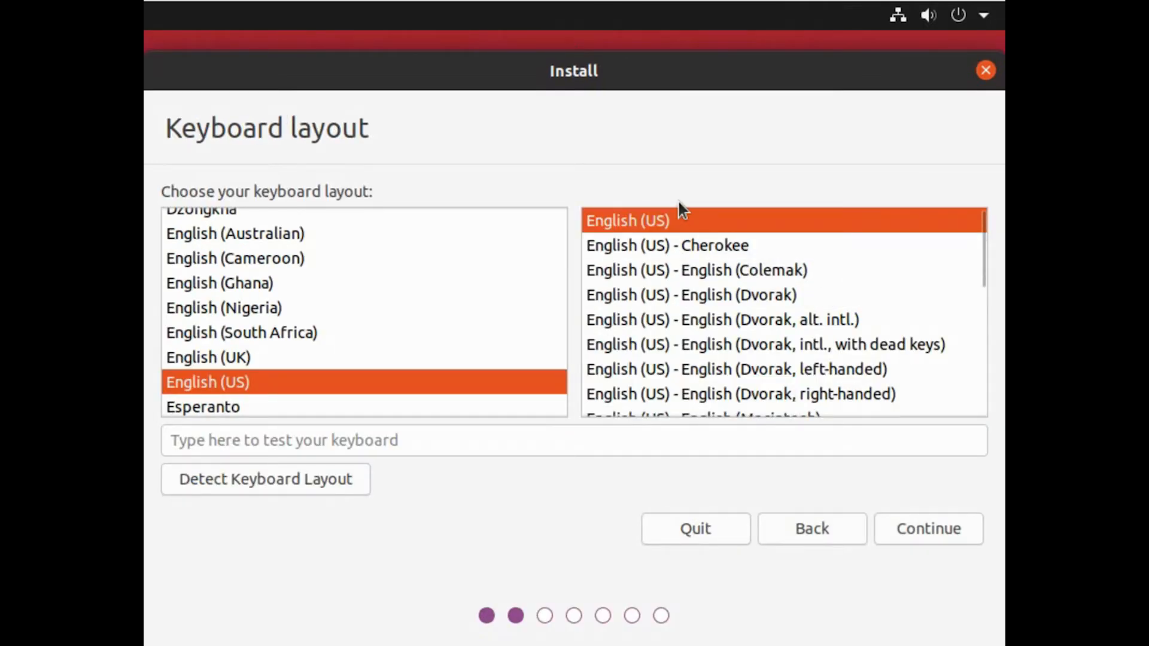
pyautogui.click(907, 533)
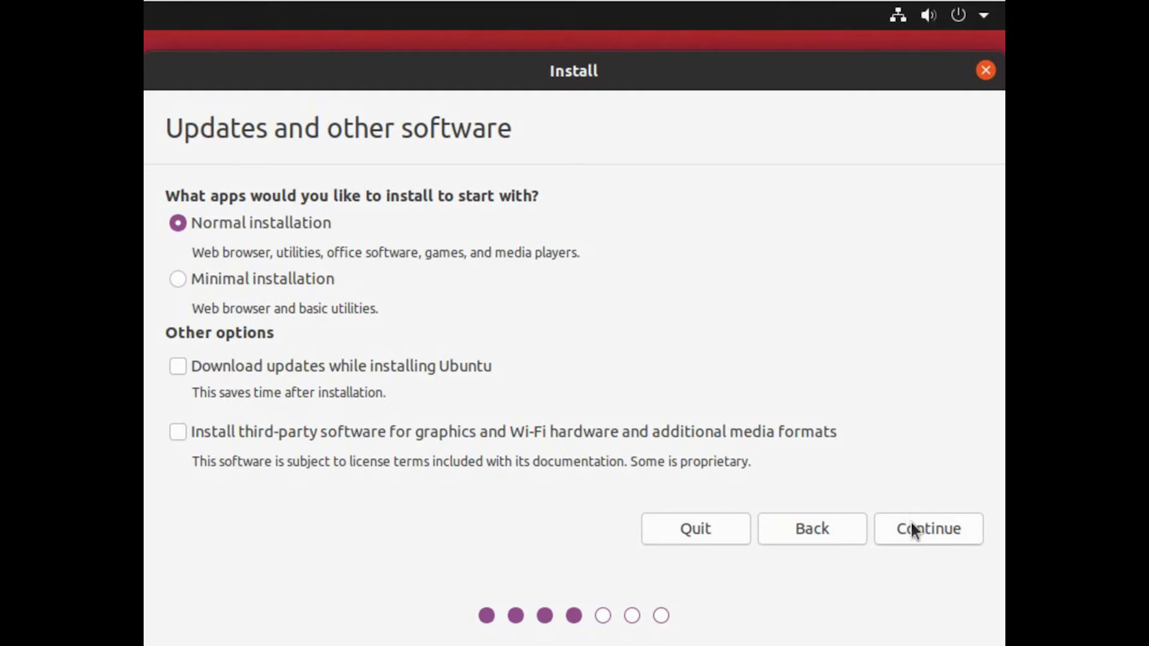
# - Continue with Normal installation, then try each installation-type option, ending on reinstalling Ubuntu 20.04 LTS
pyautogui.click(915, 538)
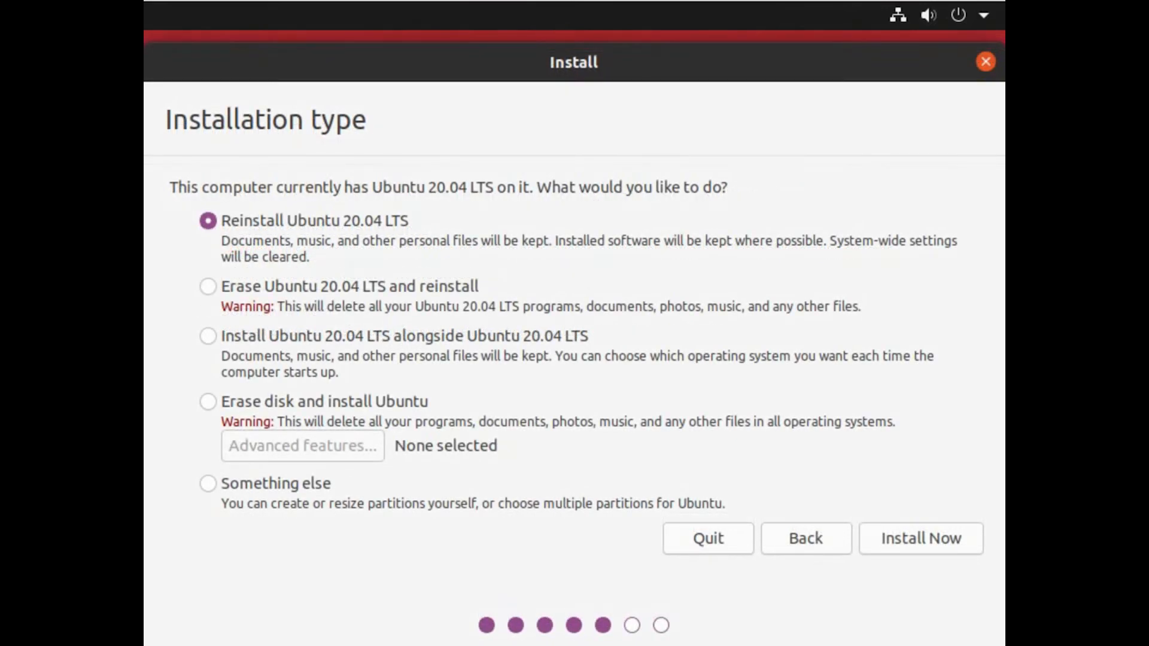
pyautogui.click(208, 286)
pyautogui.click(208, 336)
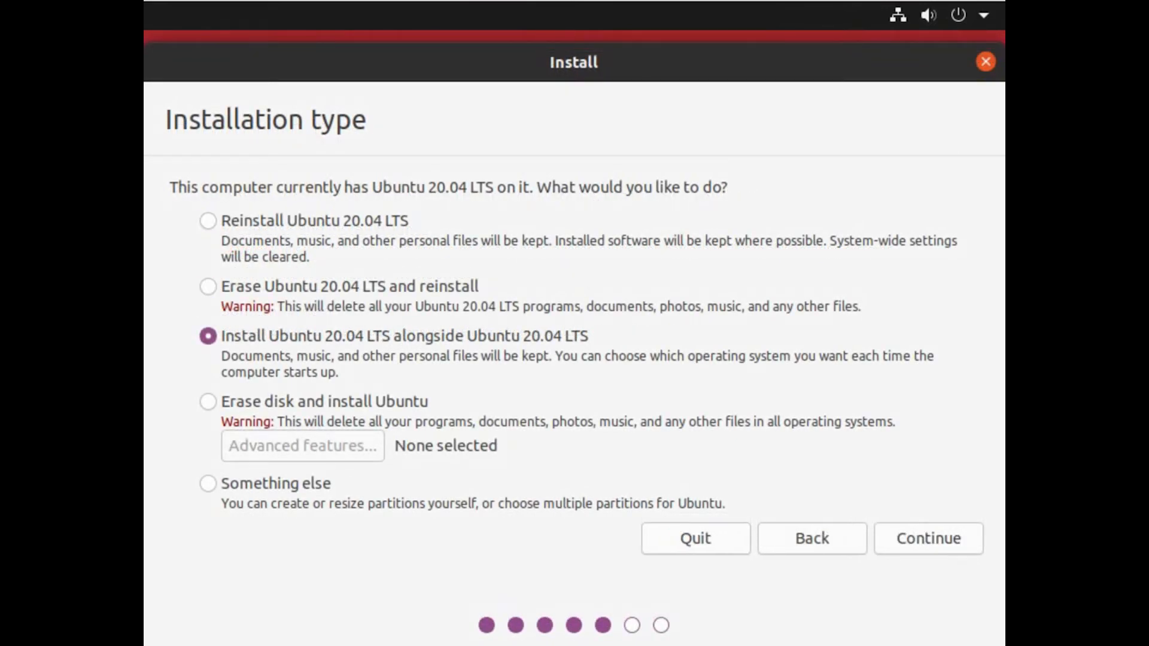
pyautogui.click(208, 402)
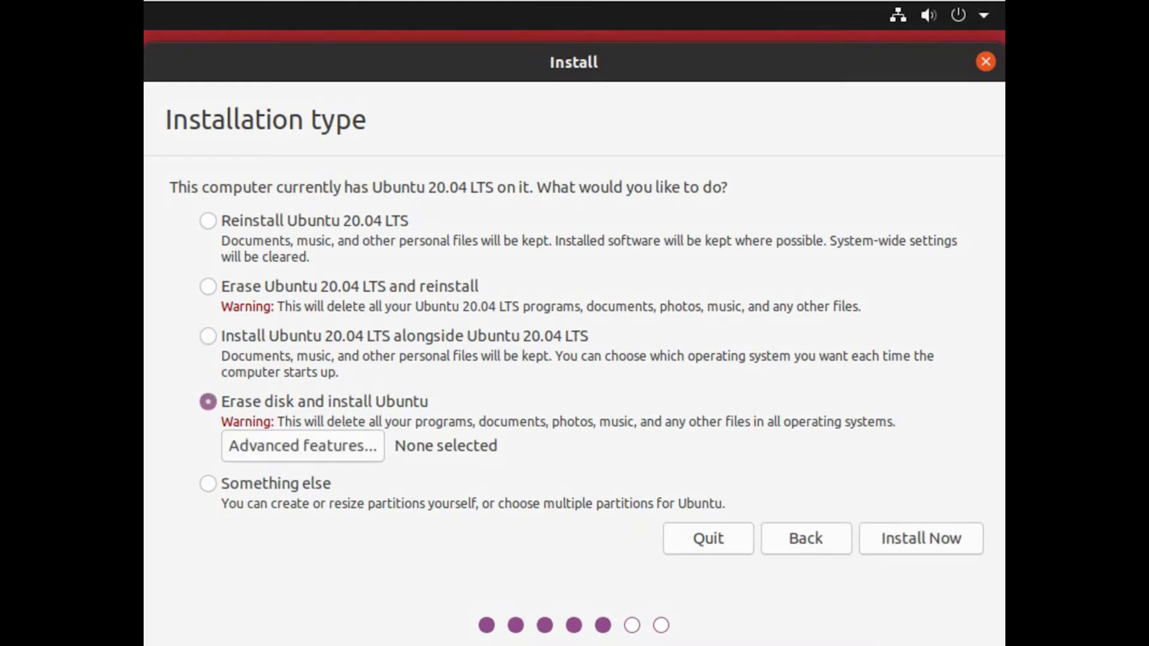
pyautogui.click(209, 336)
pyautogui.click(208, 287)
pyautogui.click(207, 221)
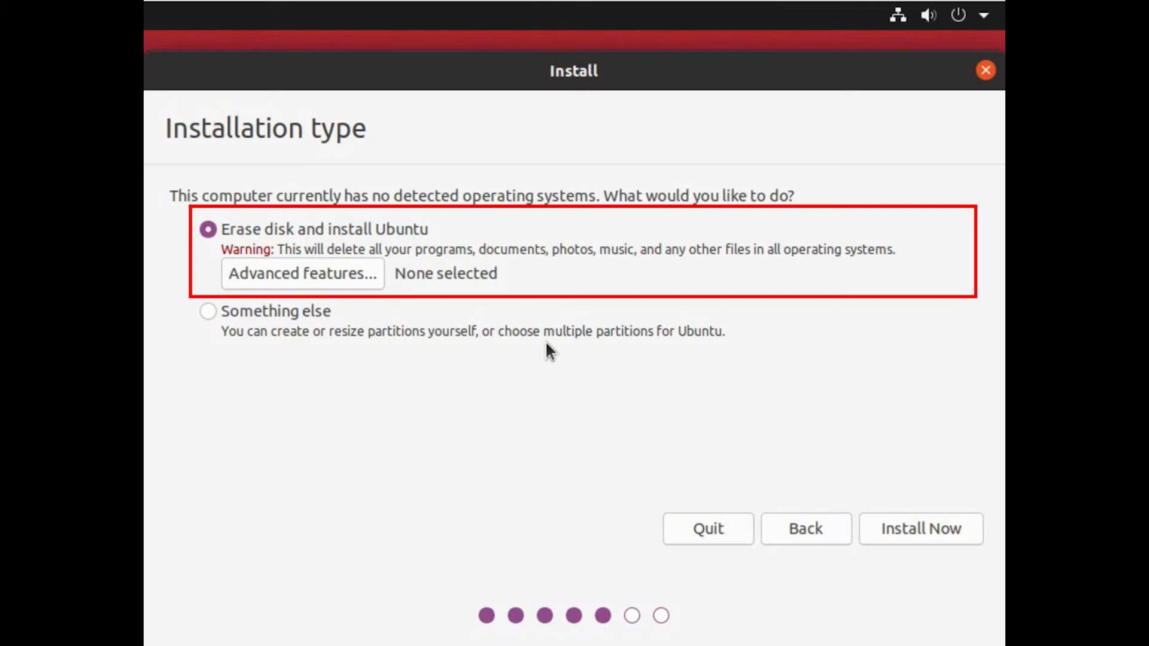
# - Choose Something else to partition /dev/sda manually in the partition editor
pyautogui.click(292, 315)
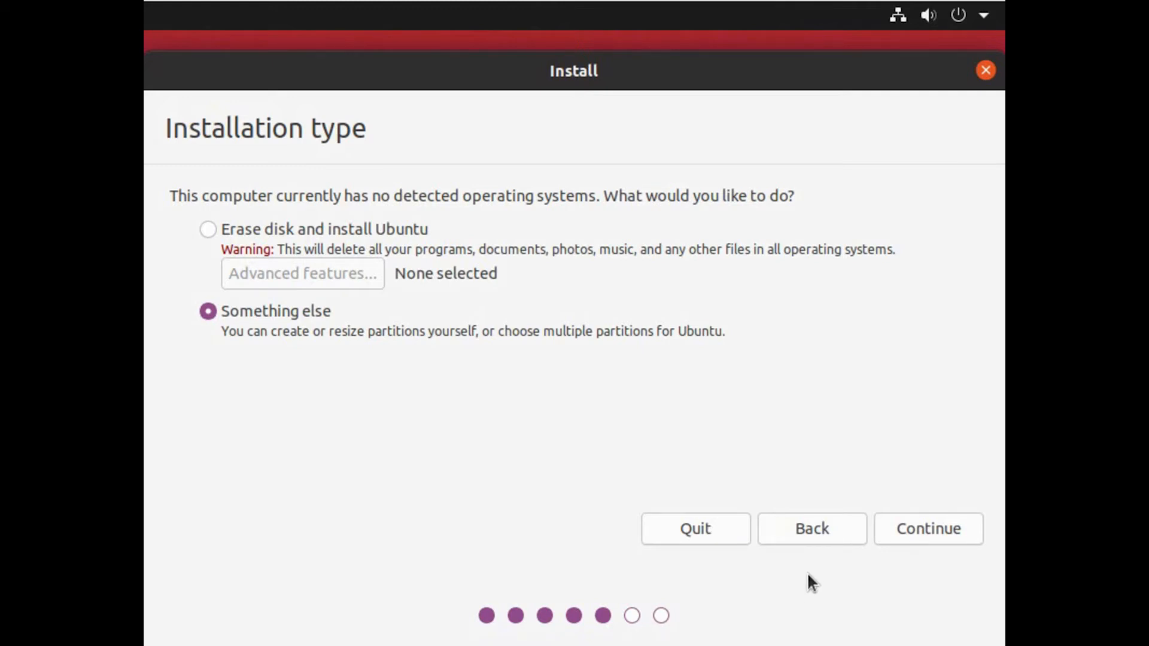
pyautogui.click(919, 530)
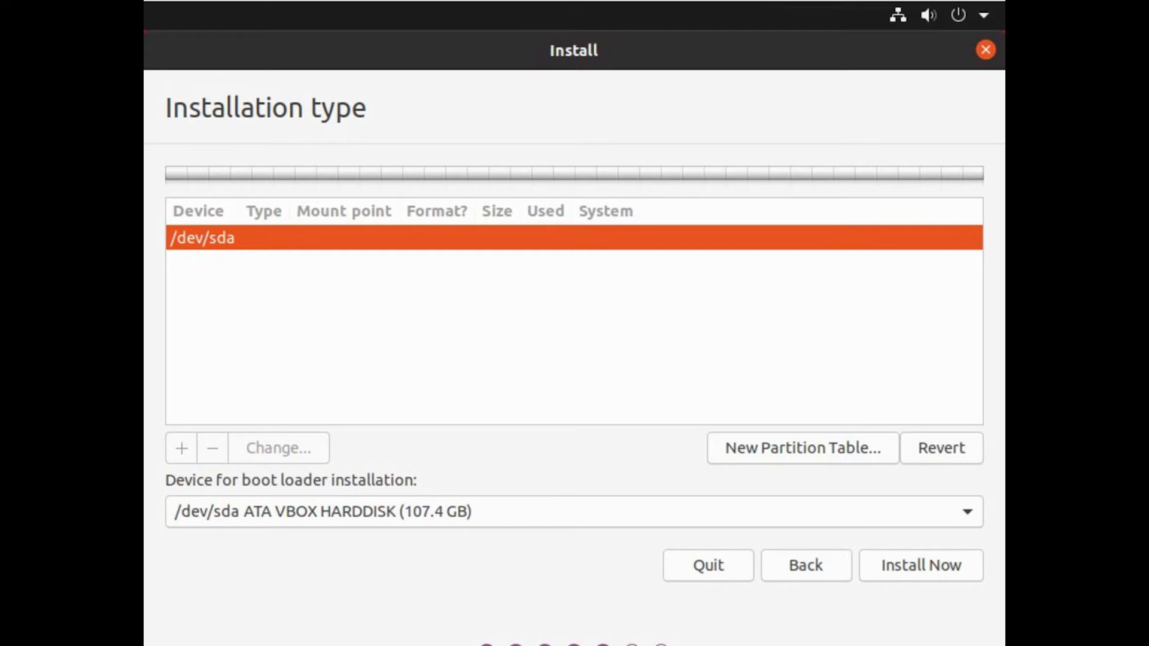
# - Create a new empty partition table on /dev/sda and confirm it
pyautogui.click(789, 461)
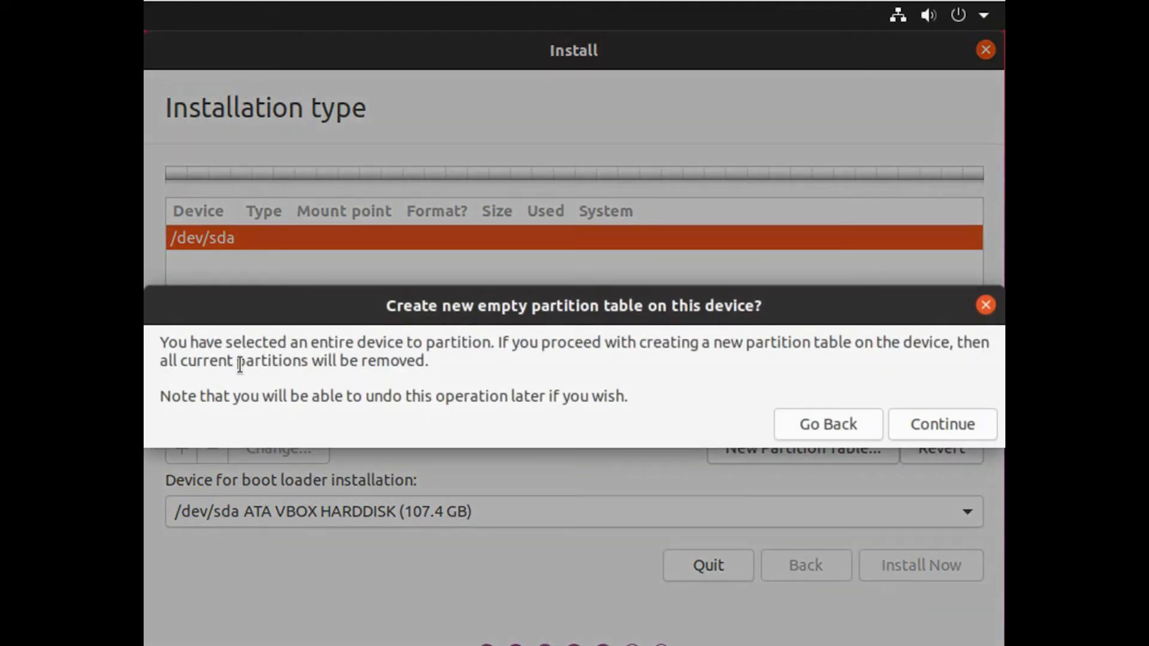
pyautogui.click(935, 432)
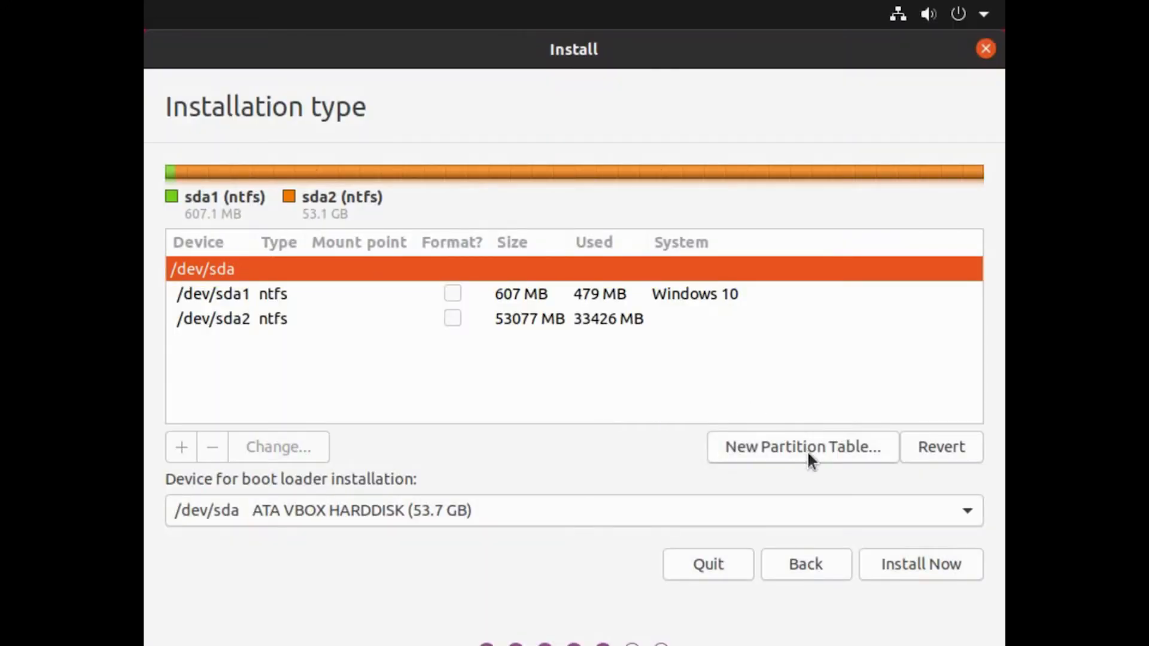
# - Try a new empty partition table on the disk, then revert to the original partitions
pyautogui.click(807, 450)
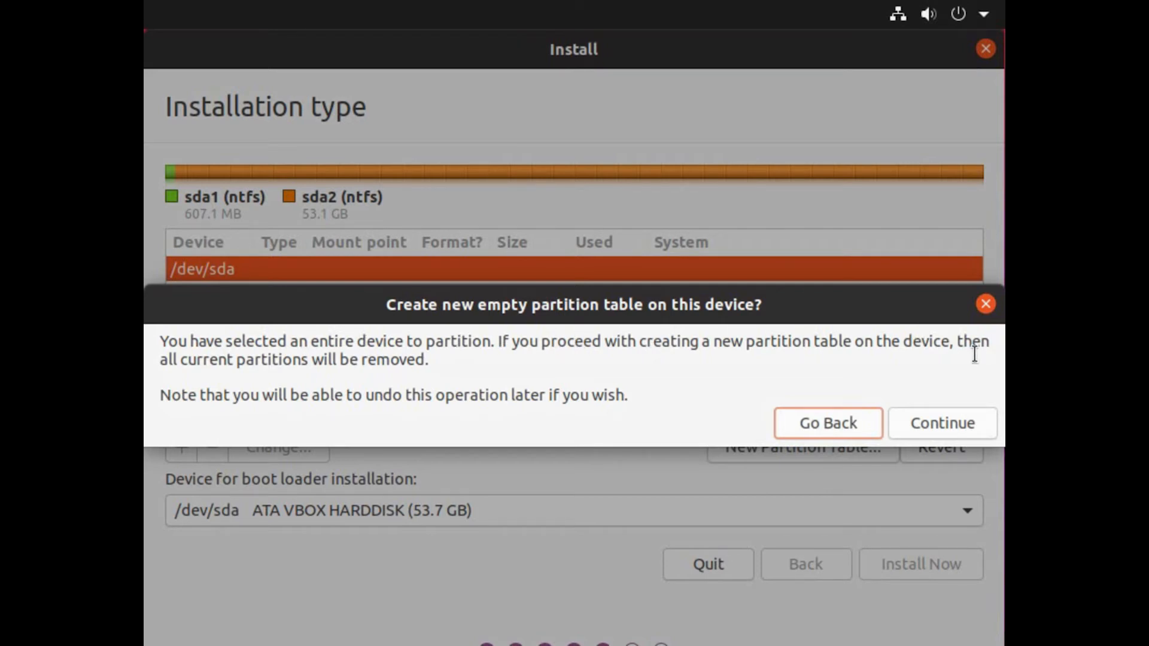
pyautogui.click(910, 420)
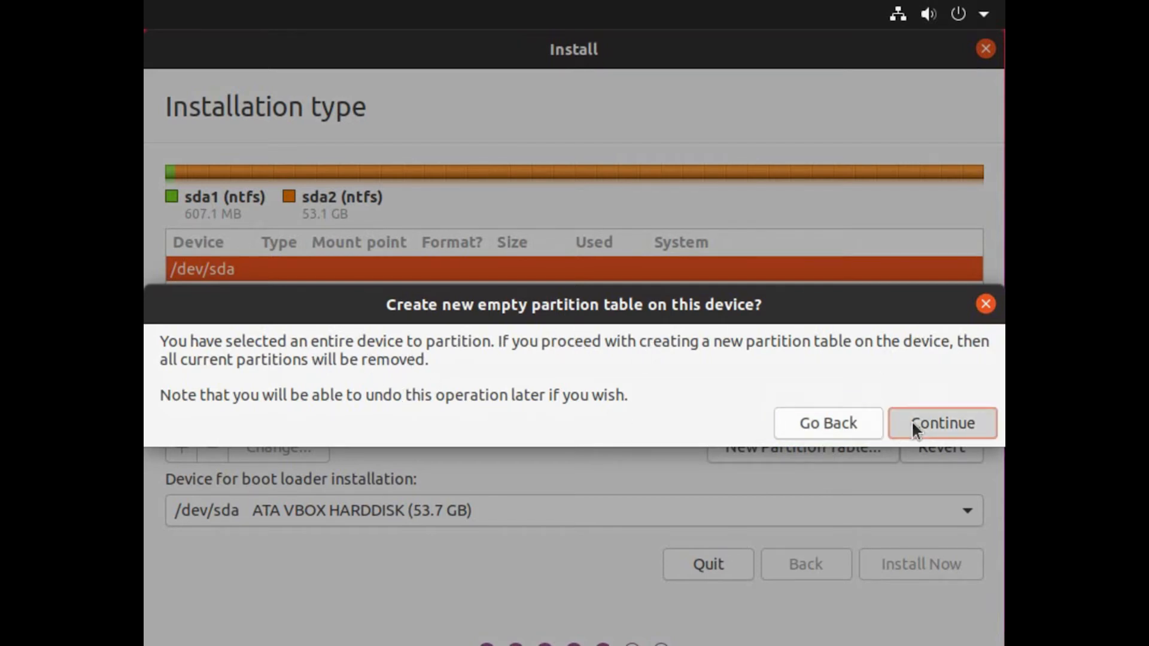
pyautogui.click(277, 273)
pyautogui.click(279, 295)
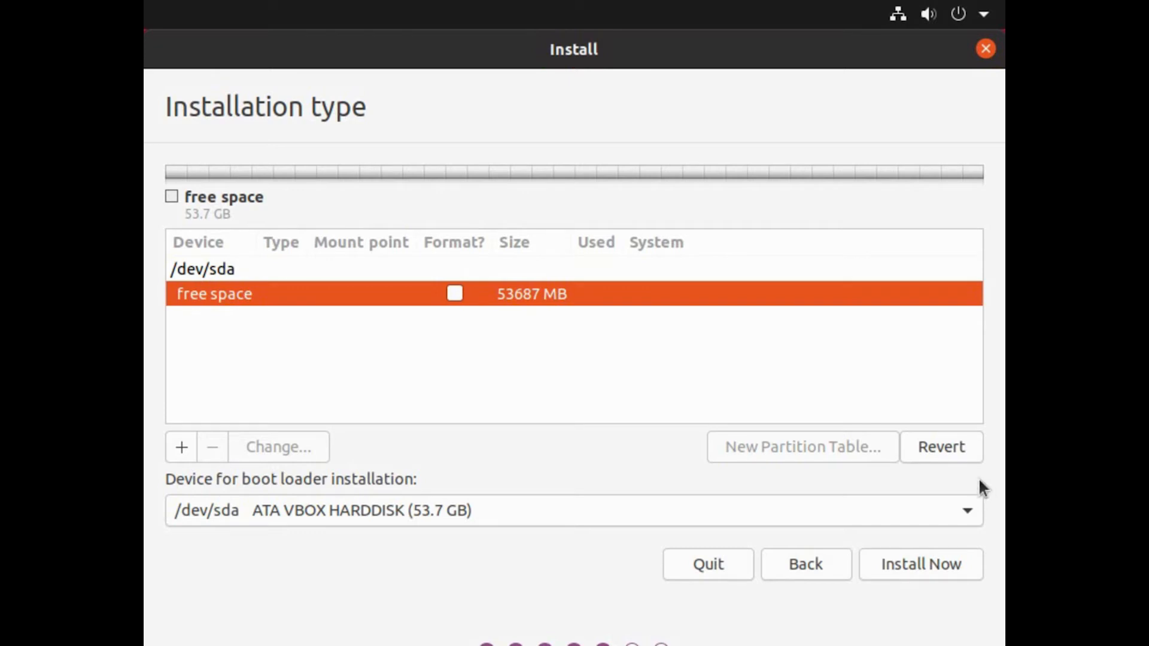
pyautogui.click(962, 447)
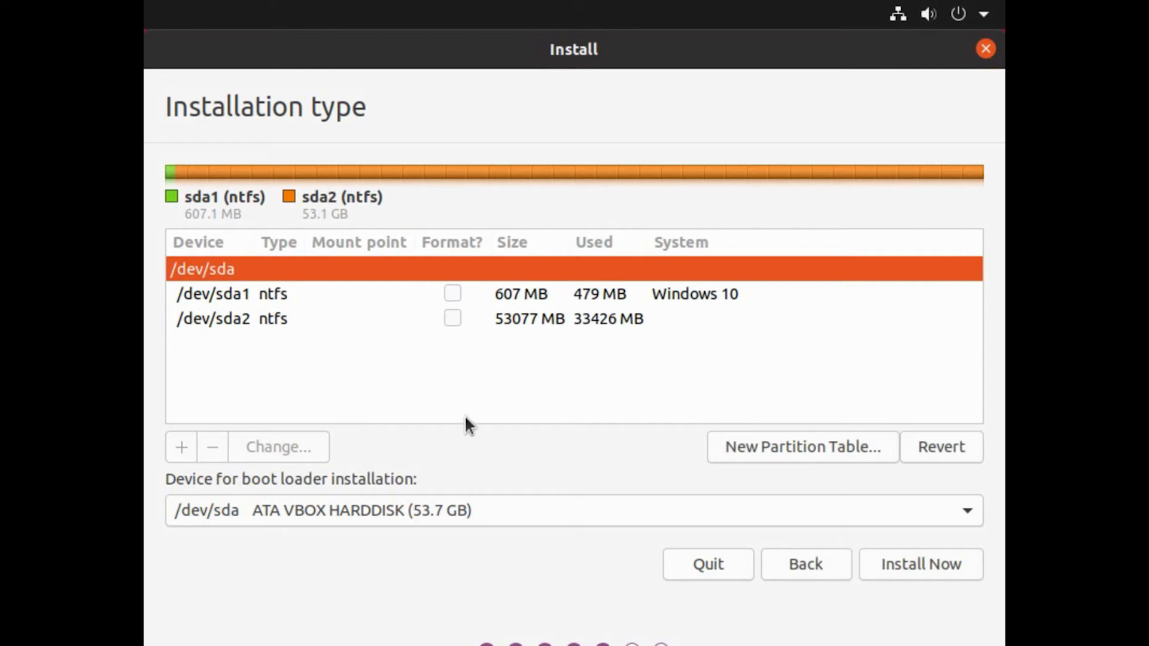
# - Delete the /dev/sda2 and /dev/sda1 NTFS partitions, leaving only free space
pyautogui.click(364, 323)
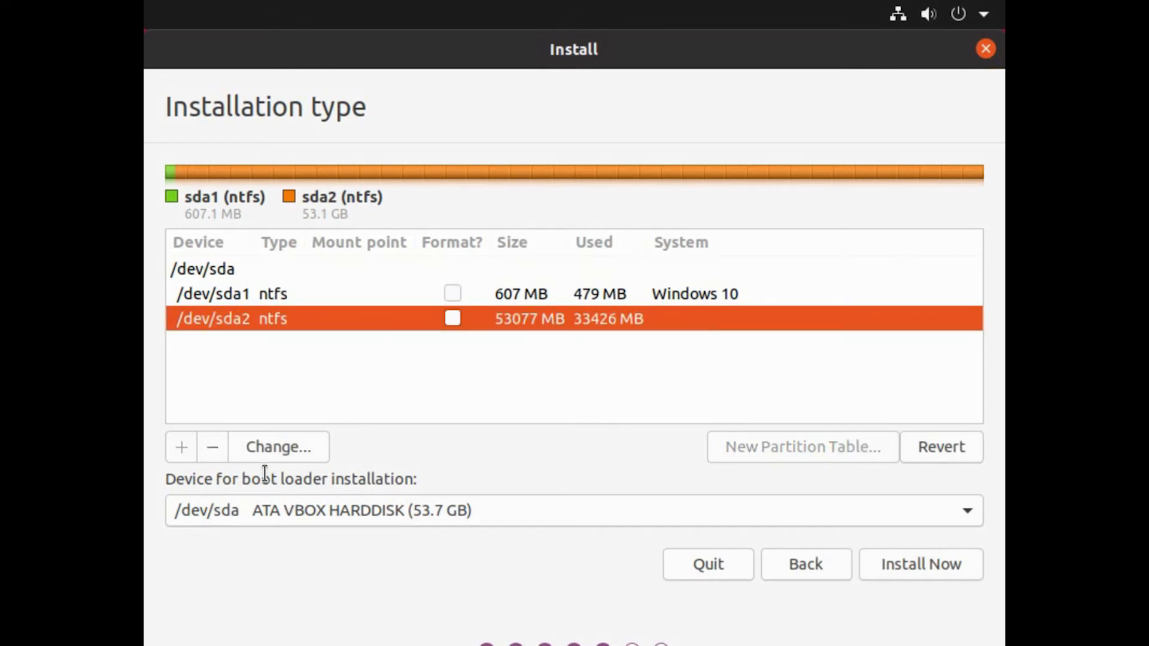
pyautogui.click(219, 455)
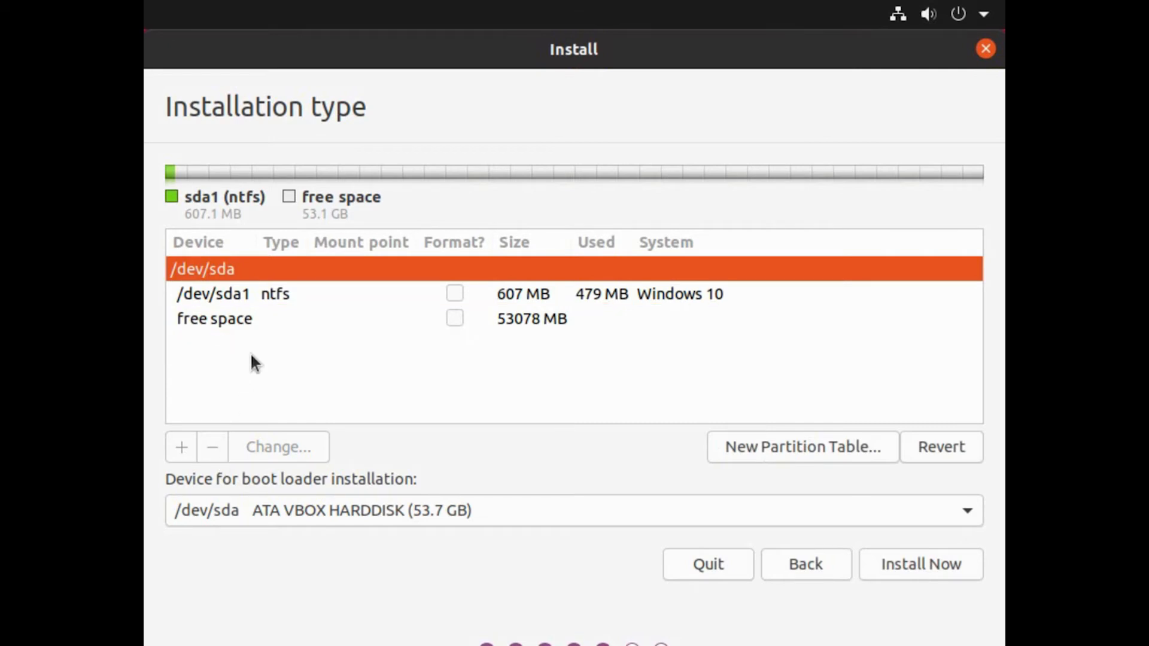
pyautogui.click(261, 297)
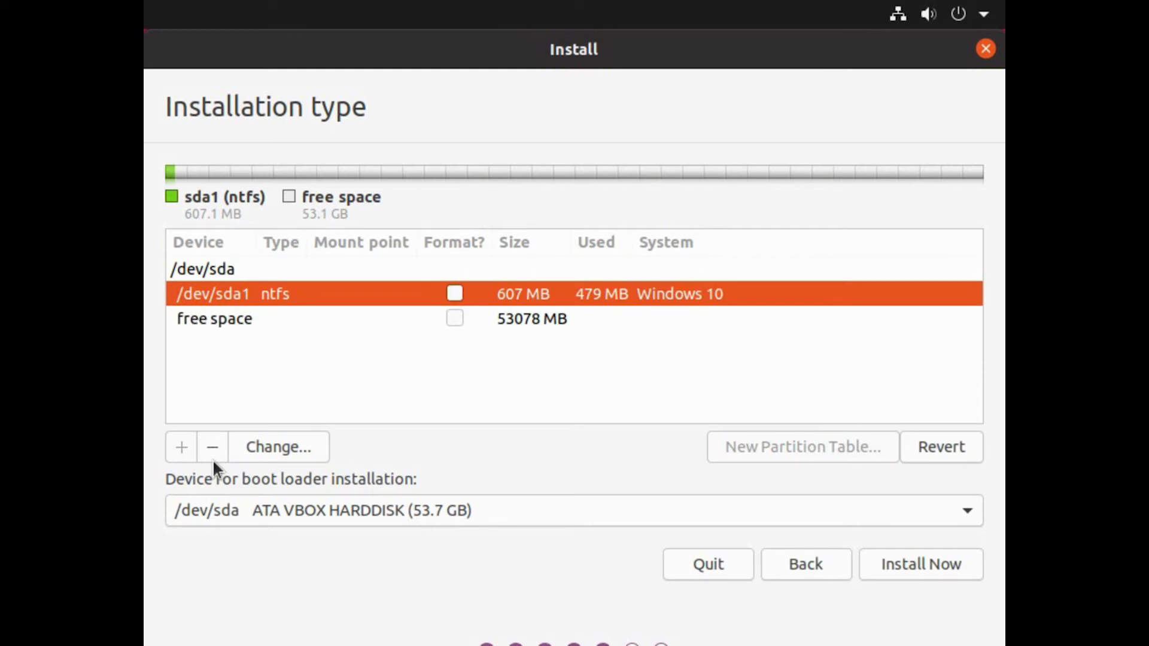
pyautogui.click(216, 454)
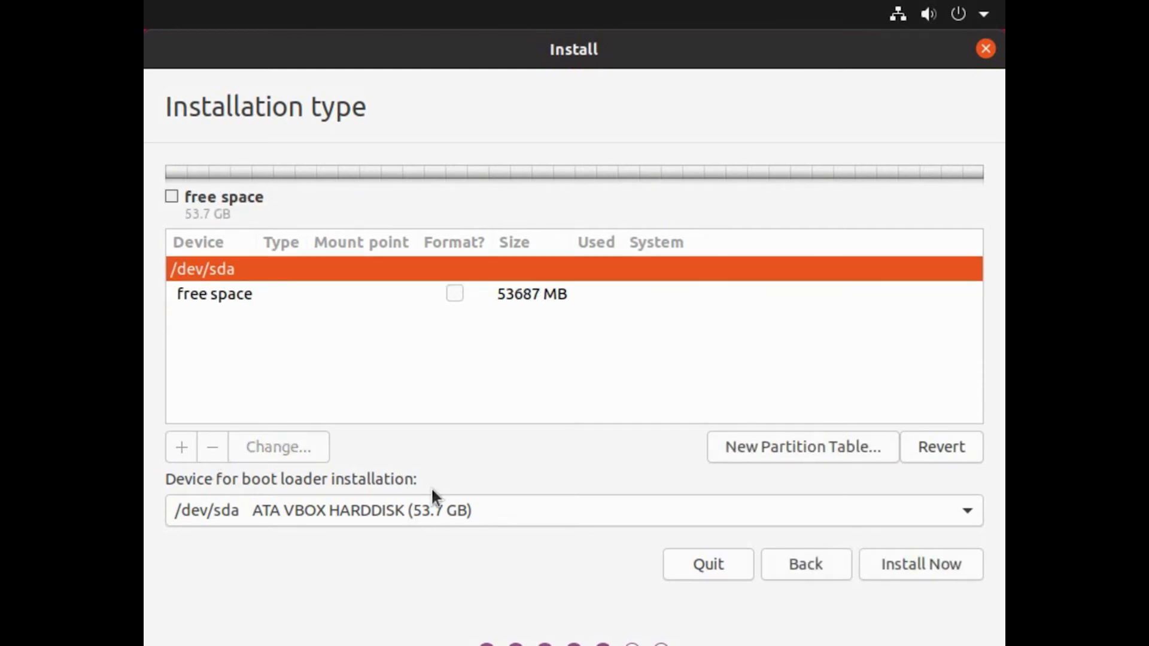
pyautogui.click(505, 297)
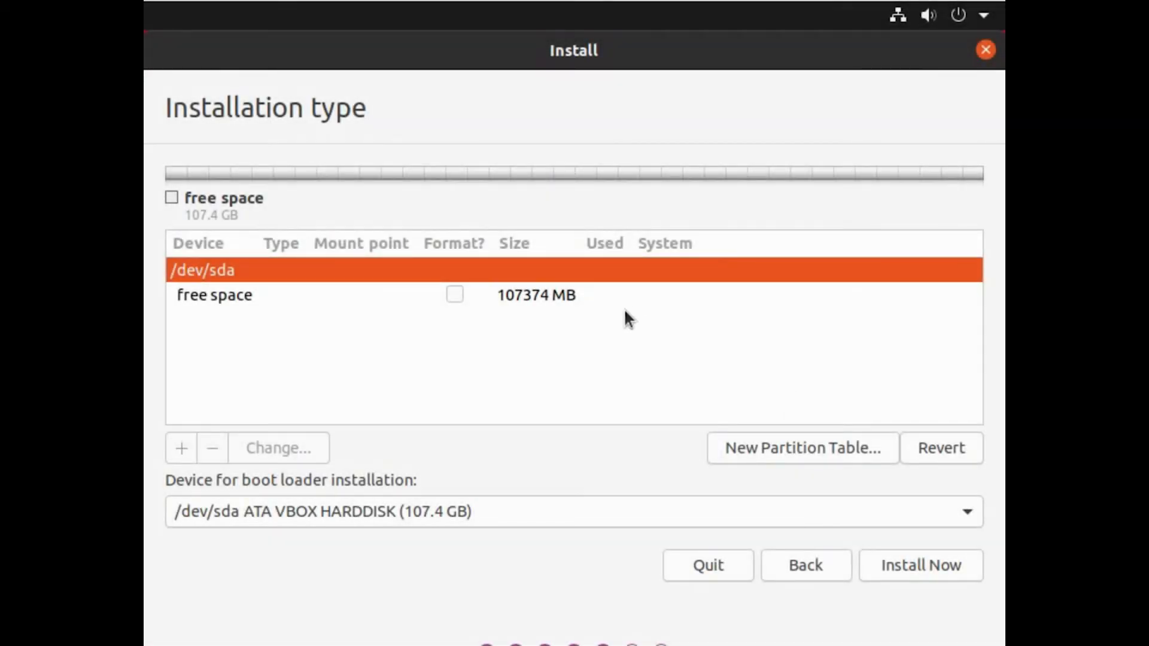
# - Create an 8192 MB partition used as swap area in the free space
pyautogui.click(552, 293)
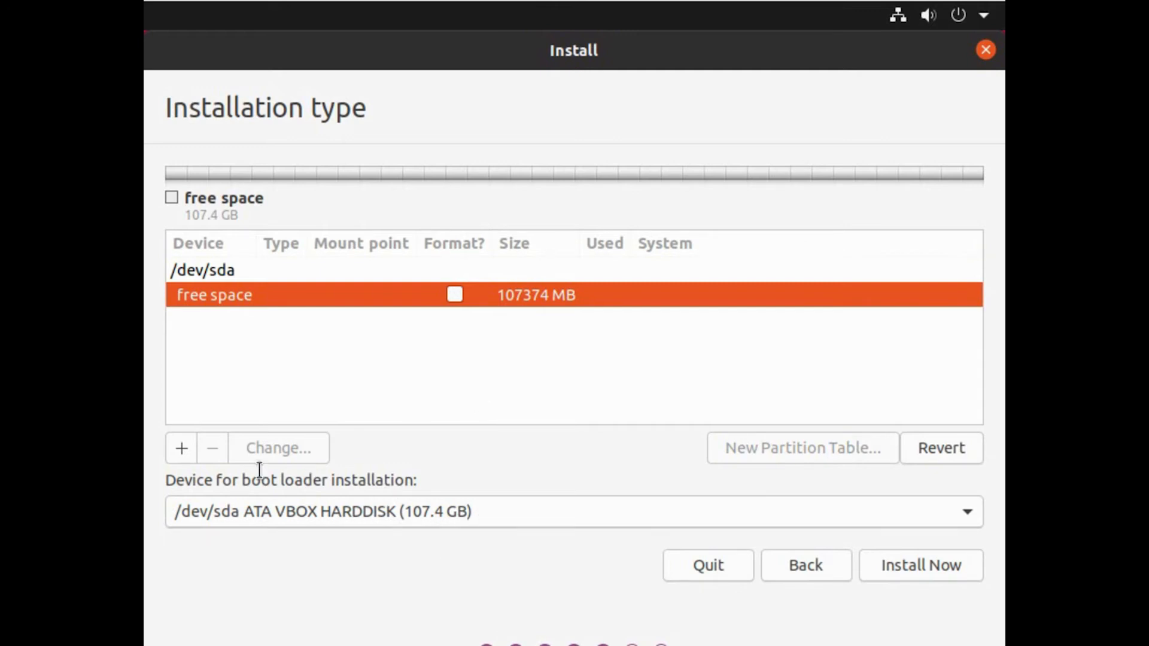
pyautogui.click(182, 453)
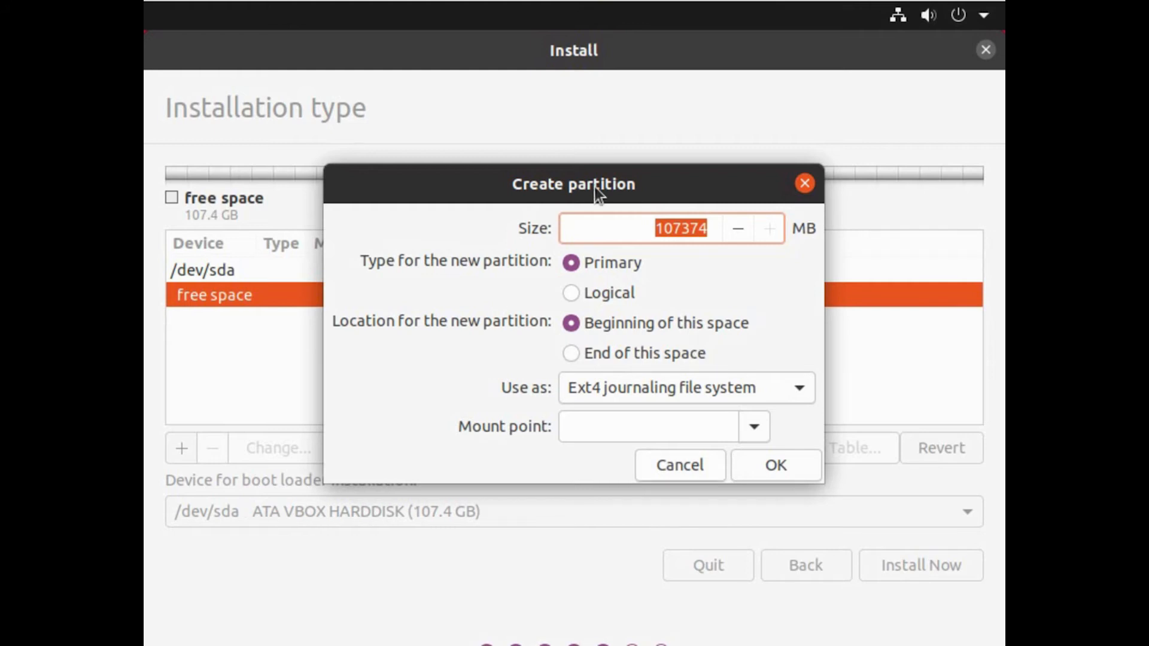
pyautogui.write('8192')
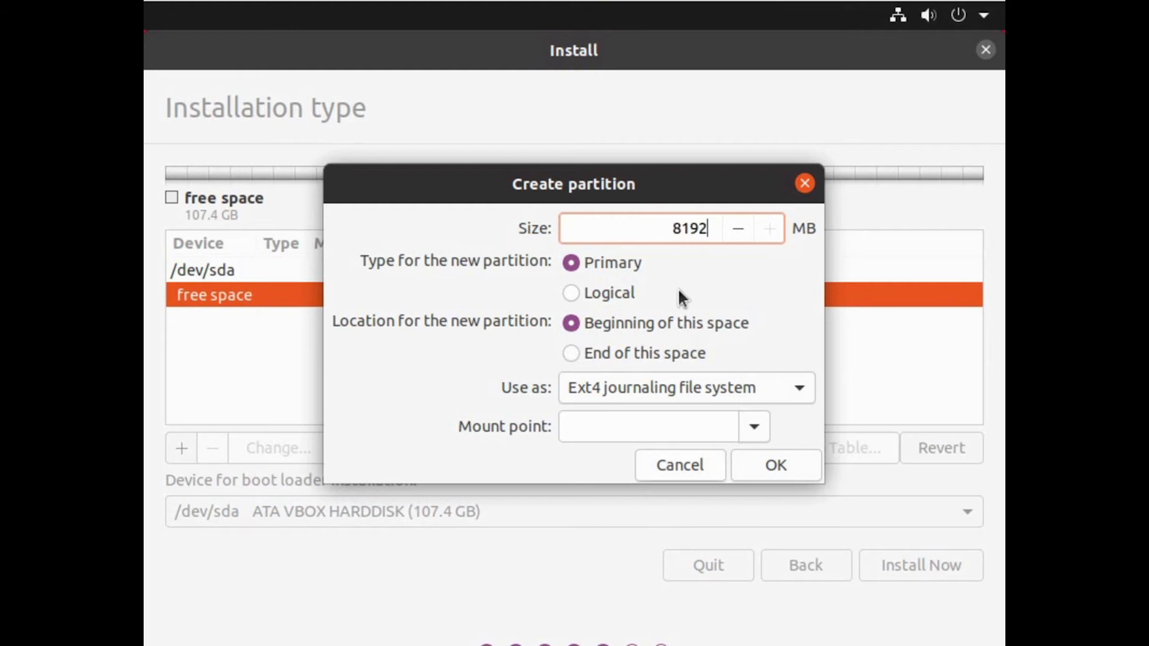
pyautogui.click(757, 396)
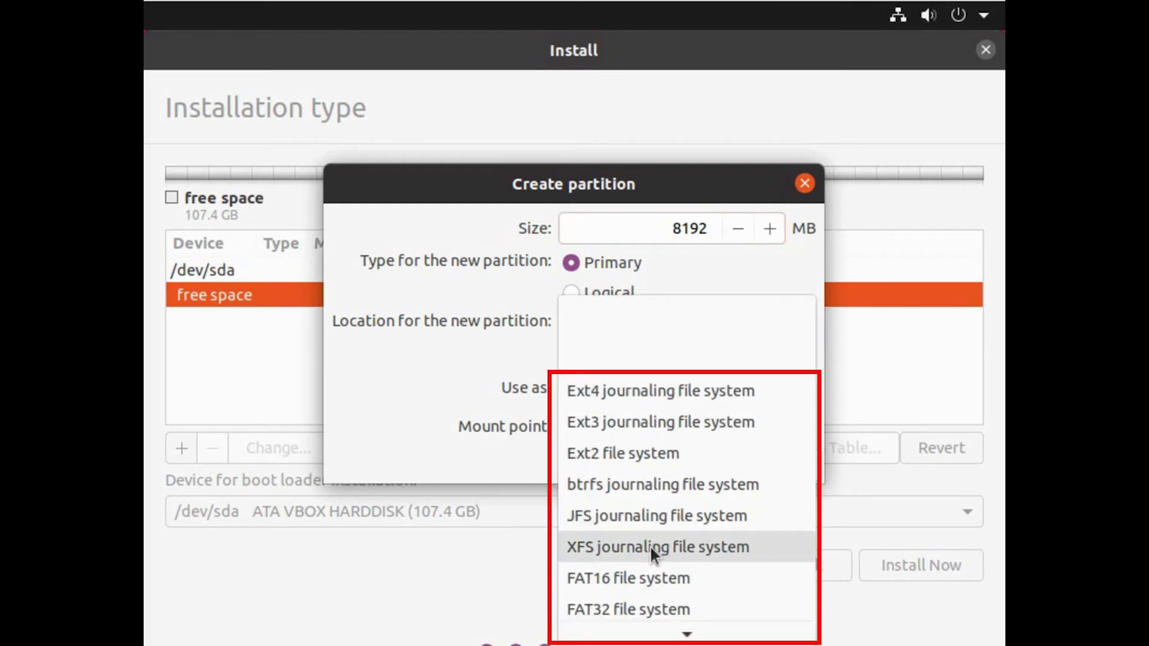
pyautogui.scroll(-2, 650, 544)
pyautogui.click(641, 588)
pyautogui.click(770, 432)
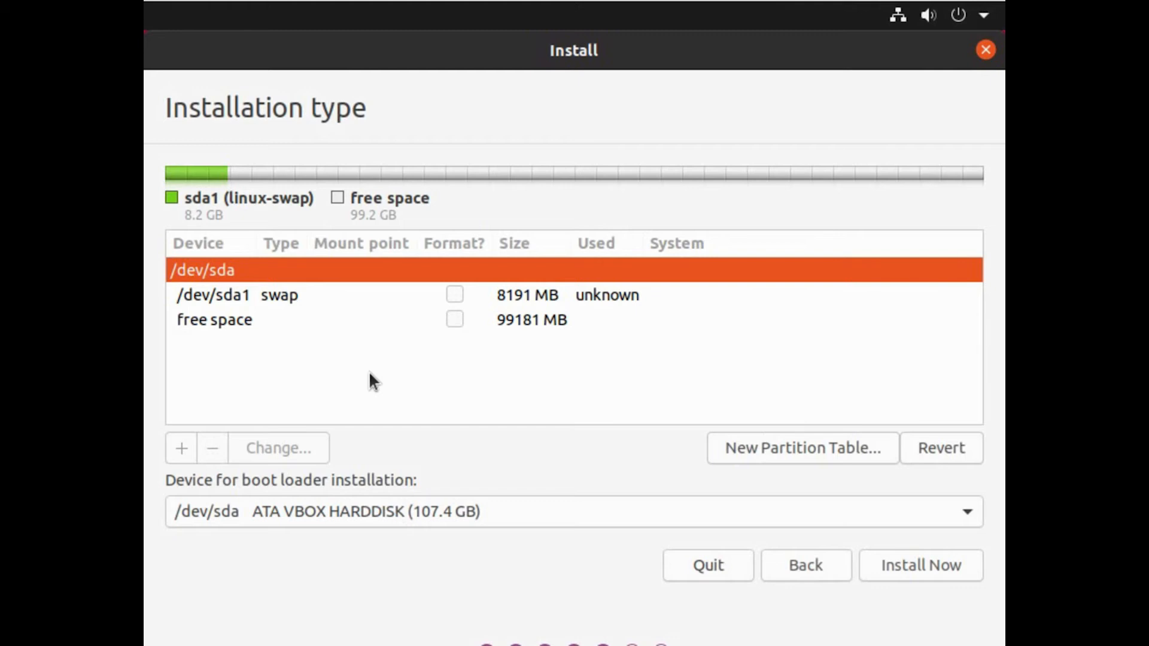
# - Add a 512 MB primary partition mounted at /boot in the free space
pyautogui.click(385, 326)
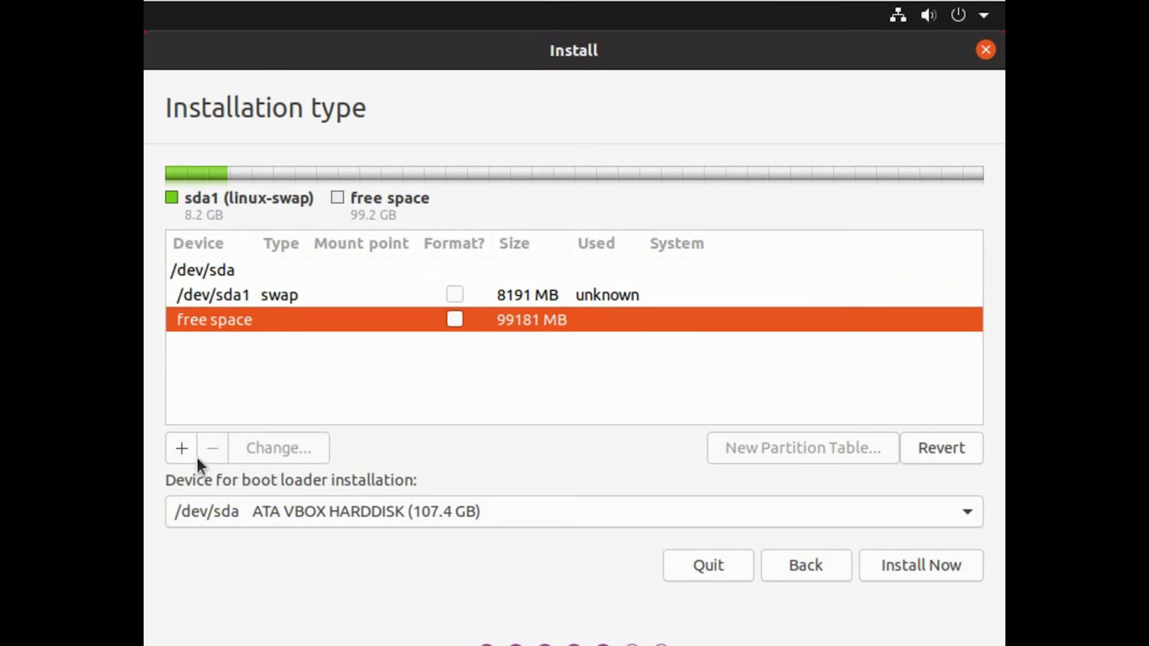
pyautogui.click(182, 448)
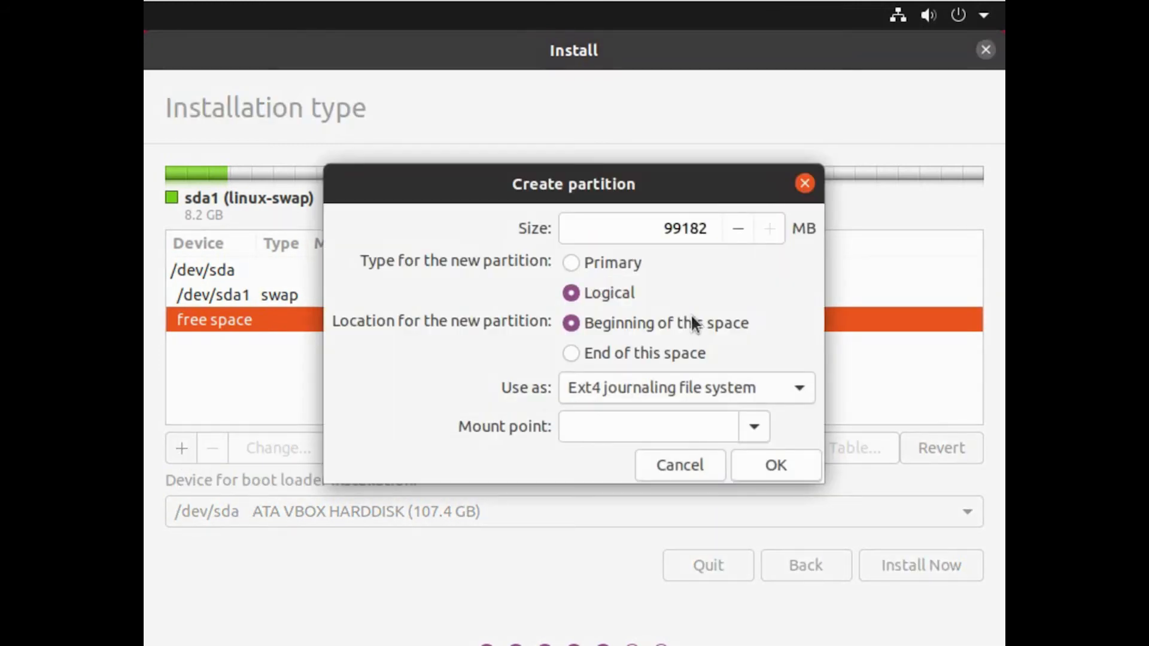
pyautogui.click(747, 428)
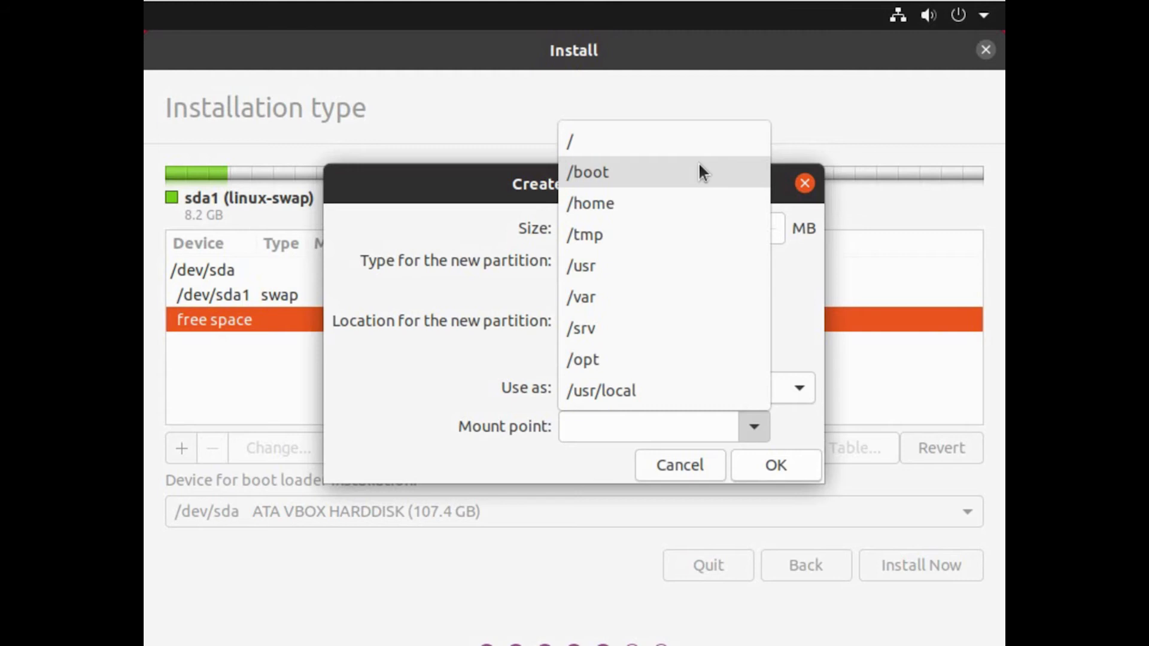
pyautogui.click(633, 175)
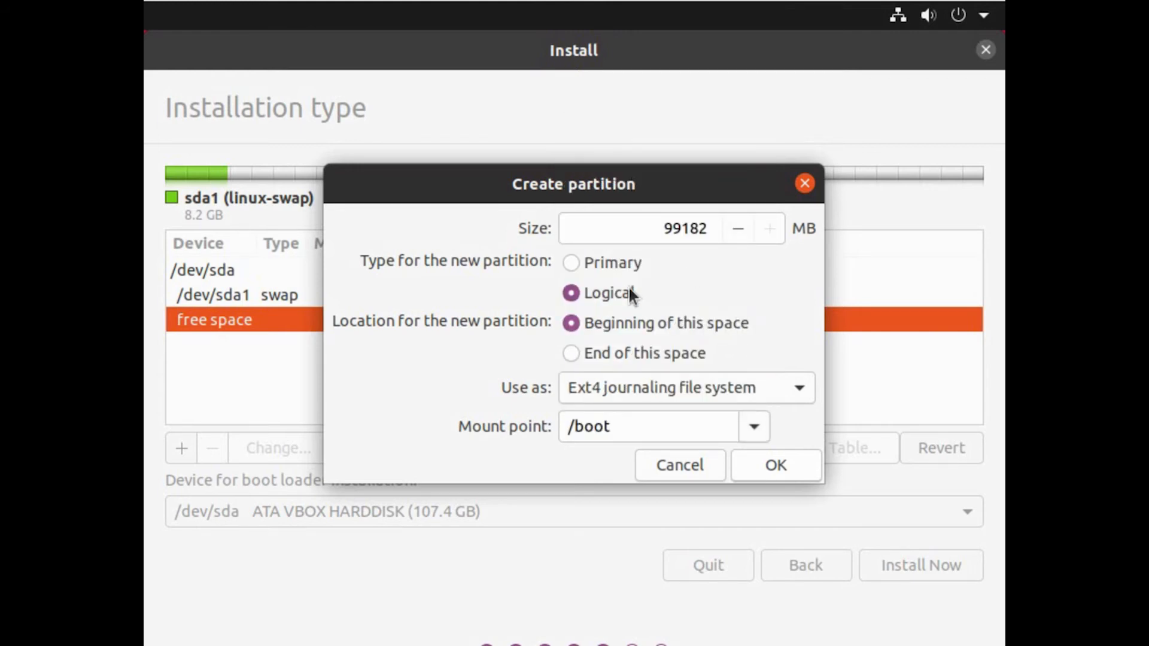
pyautogui.click(617, 264)
pyautogui.doubleClick(670, 235)
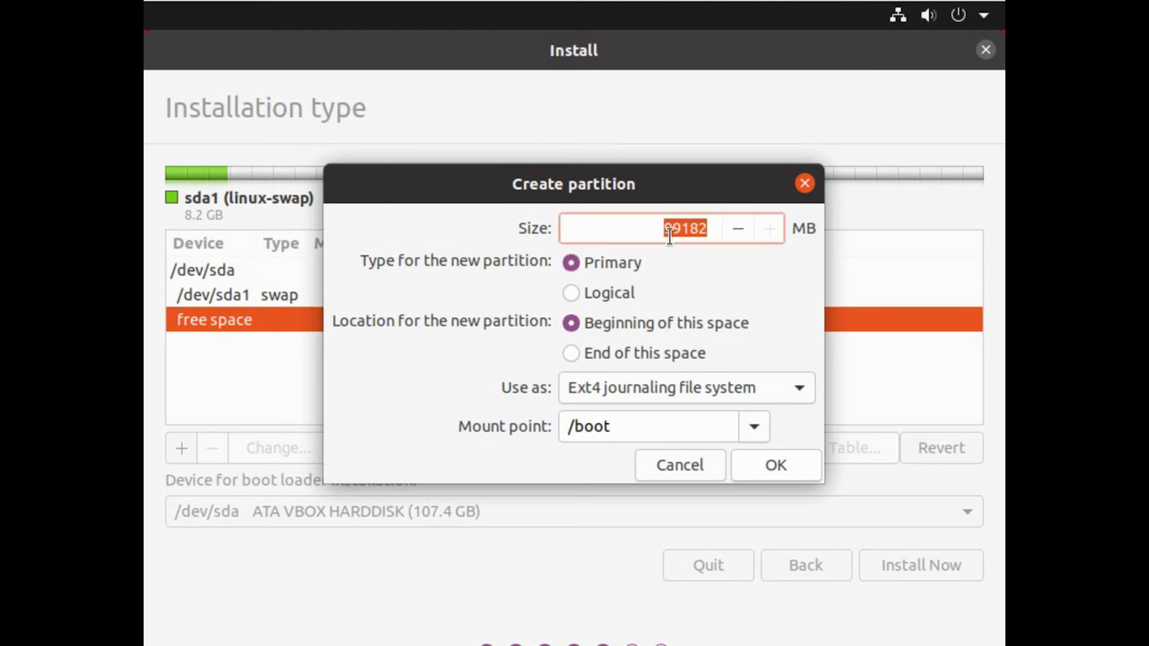
pyautogui.write('512')
pyautogui.click(755, 465)
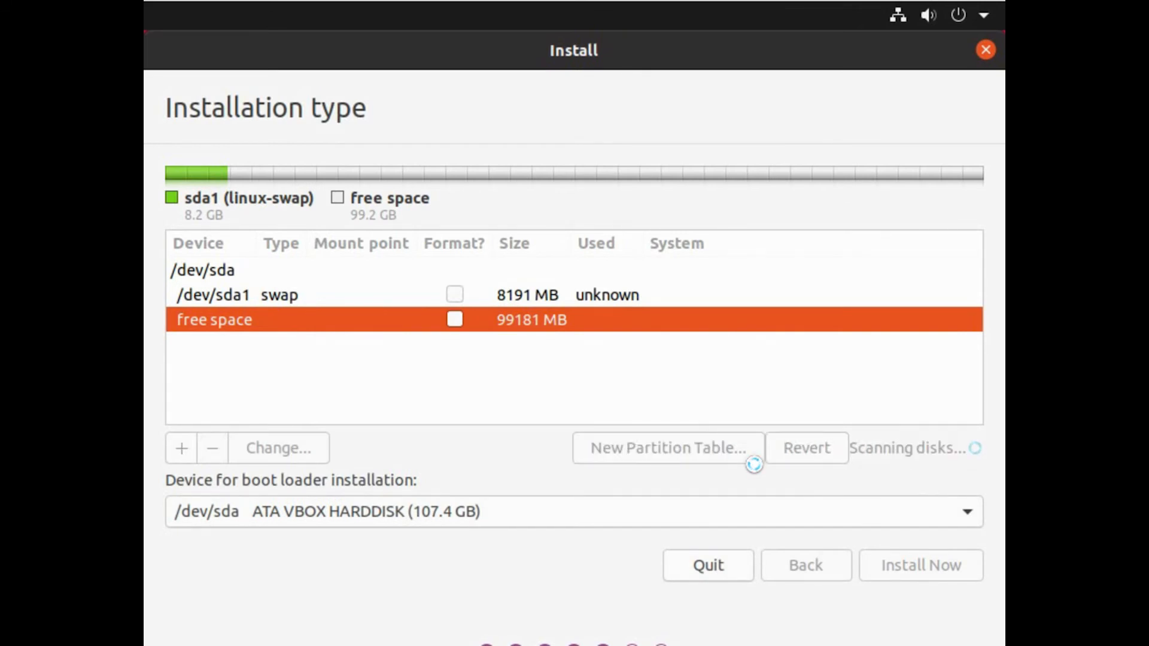
# - Add a 40960 MB Ext4 partition mounted at / from the free space
pyautogui.click(288, 353)
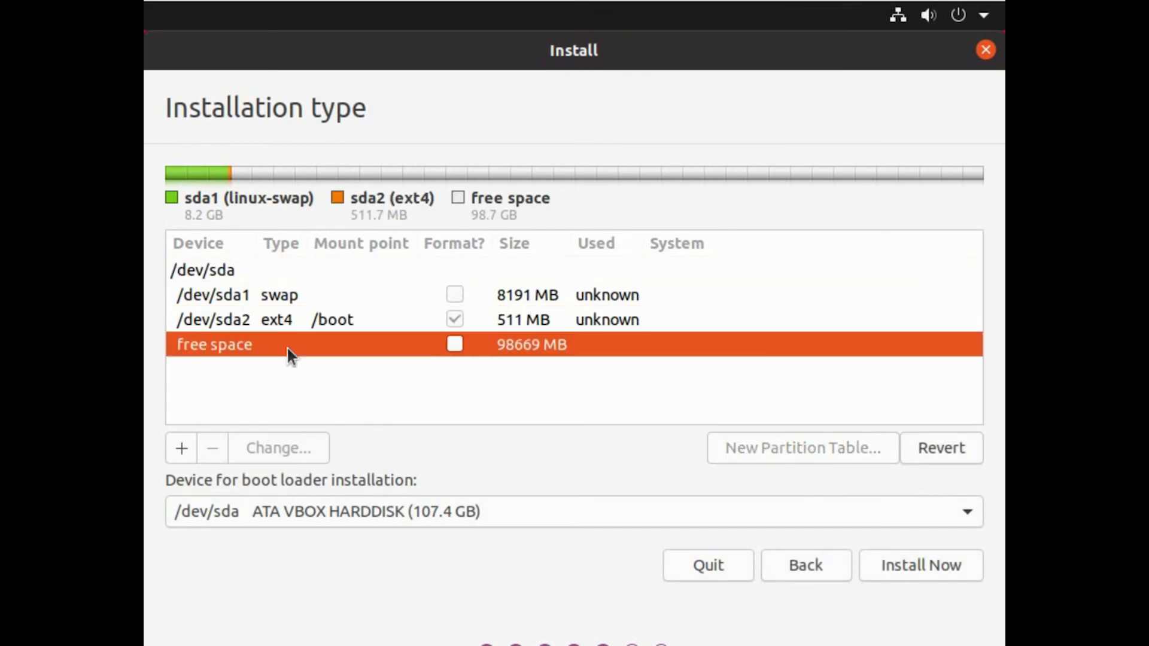
pyautogui.click(188, 452)
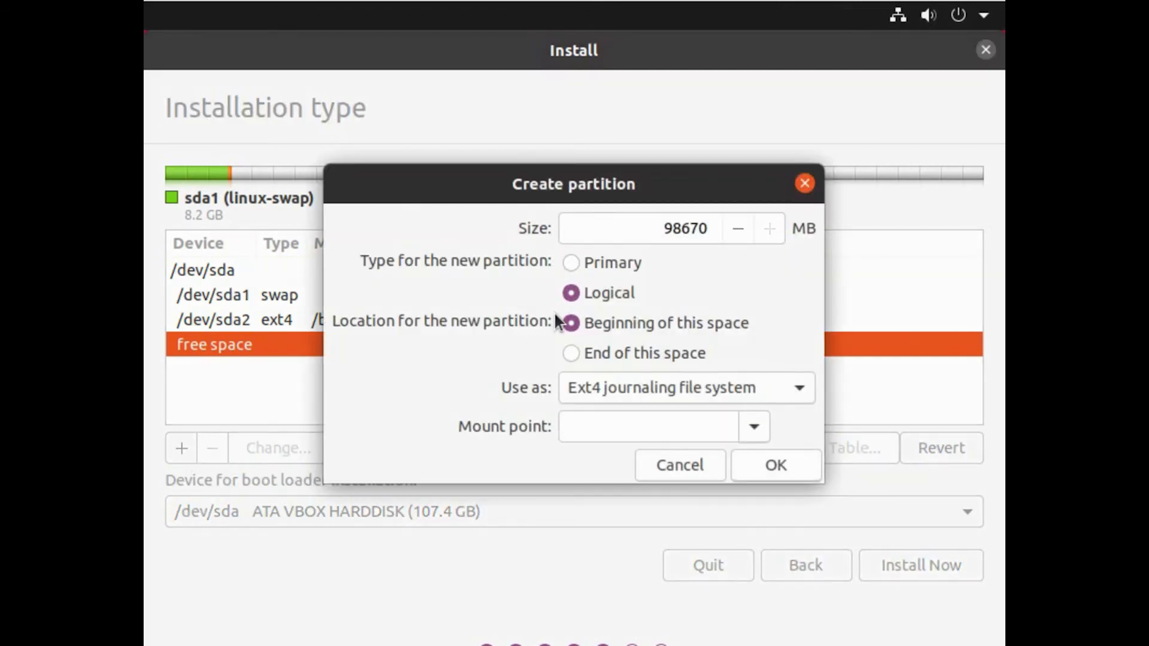
pyautogui.click(748, 429)
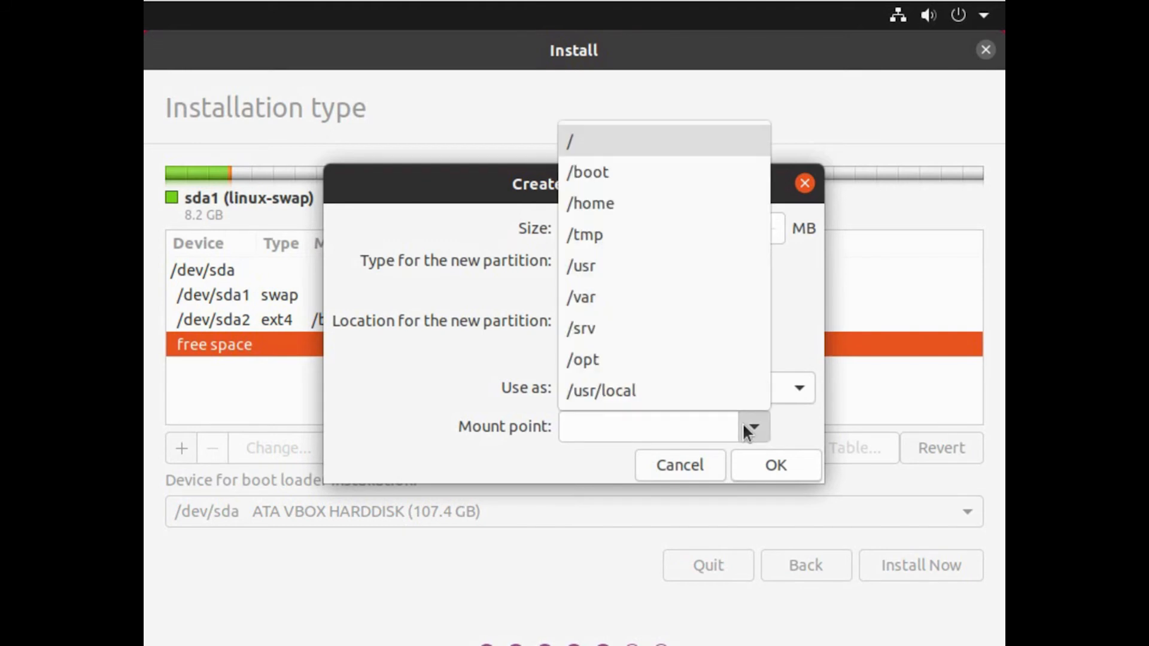
pyautogui.click(646, 143)
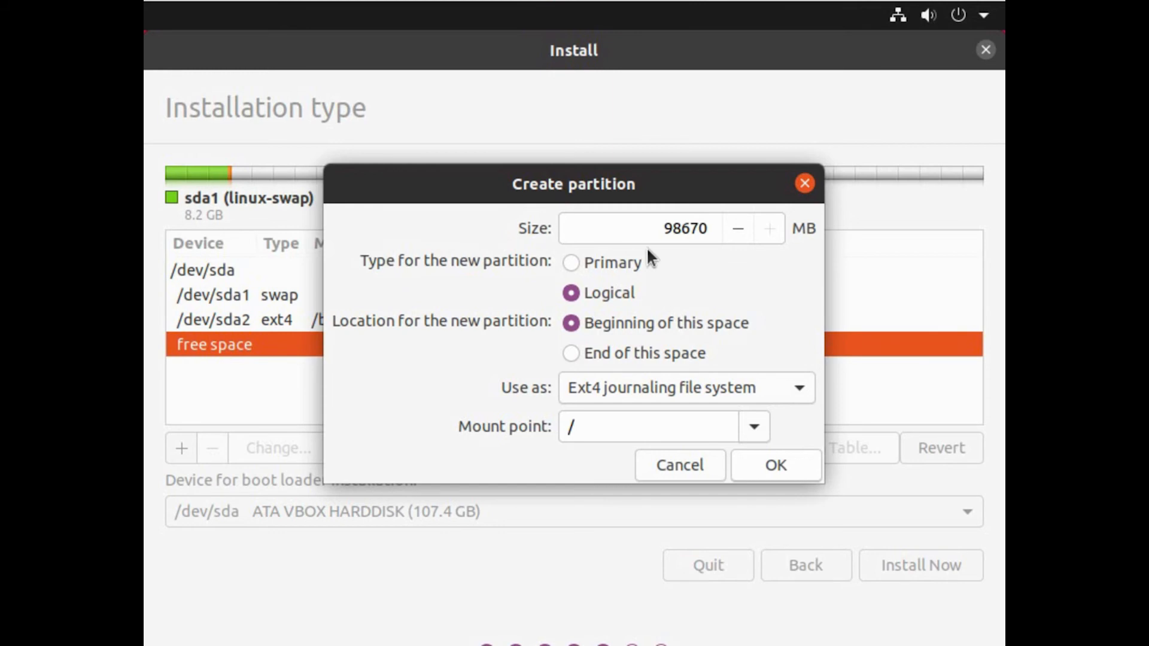
pyautogui.click(669, 228)
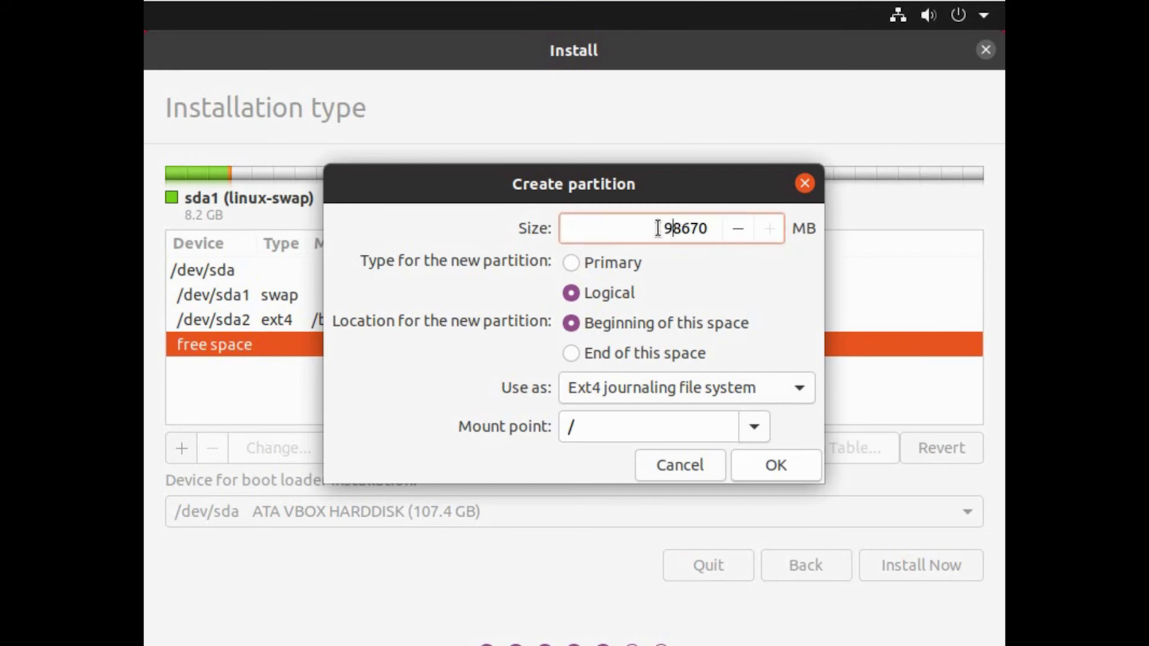
pyautogui.moveTo(654, 228); pyautogui.dragTo(714, 233)
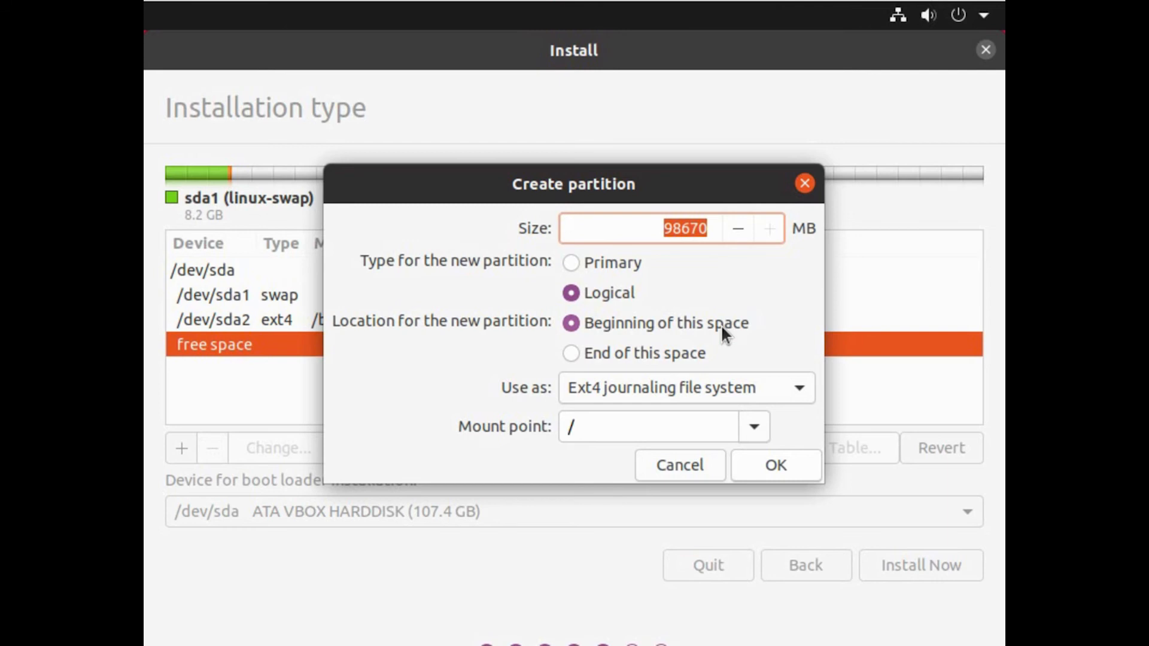
pyautogui.write('40')
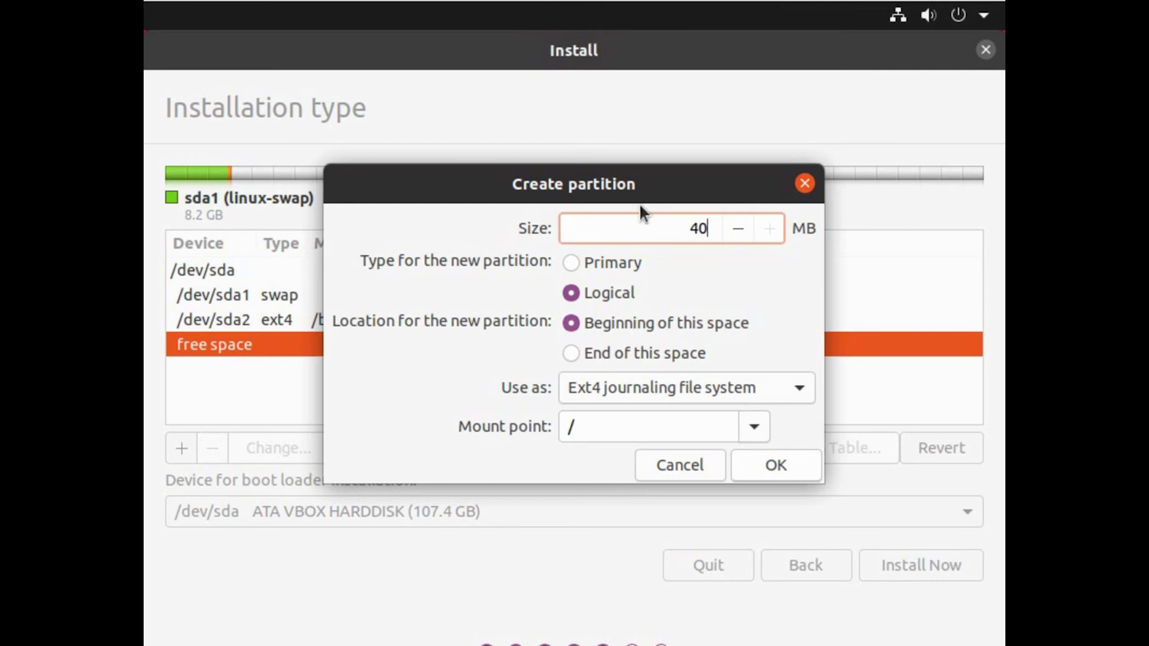
pyautogui.write('960')
pyautogui.click(773, 468)
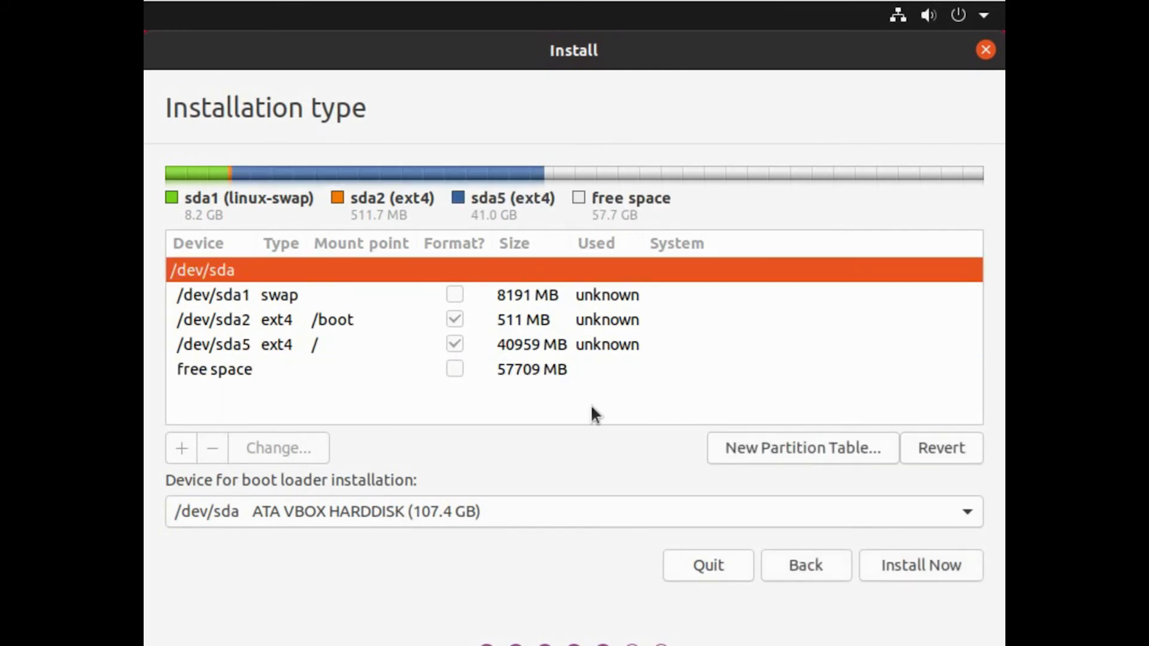
# - Create a 57707 MB Ext4 /home partition using all remaining free space
pyautogui.click(538, 372)
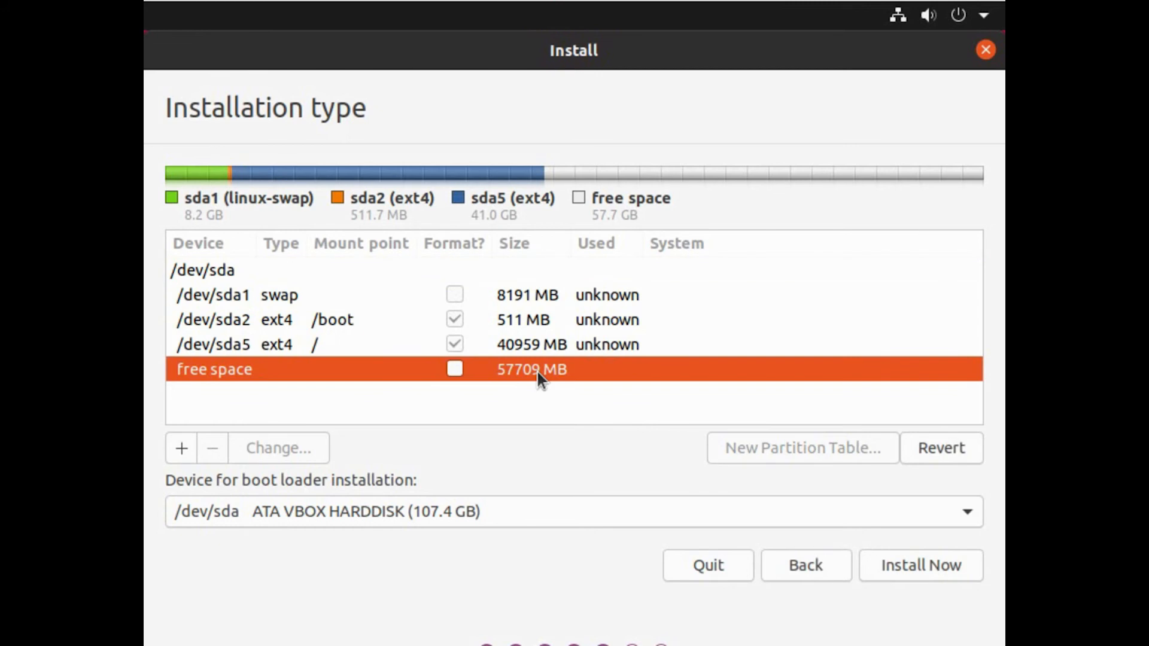
pyautogui.click(183, 453)
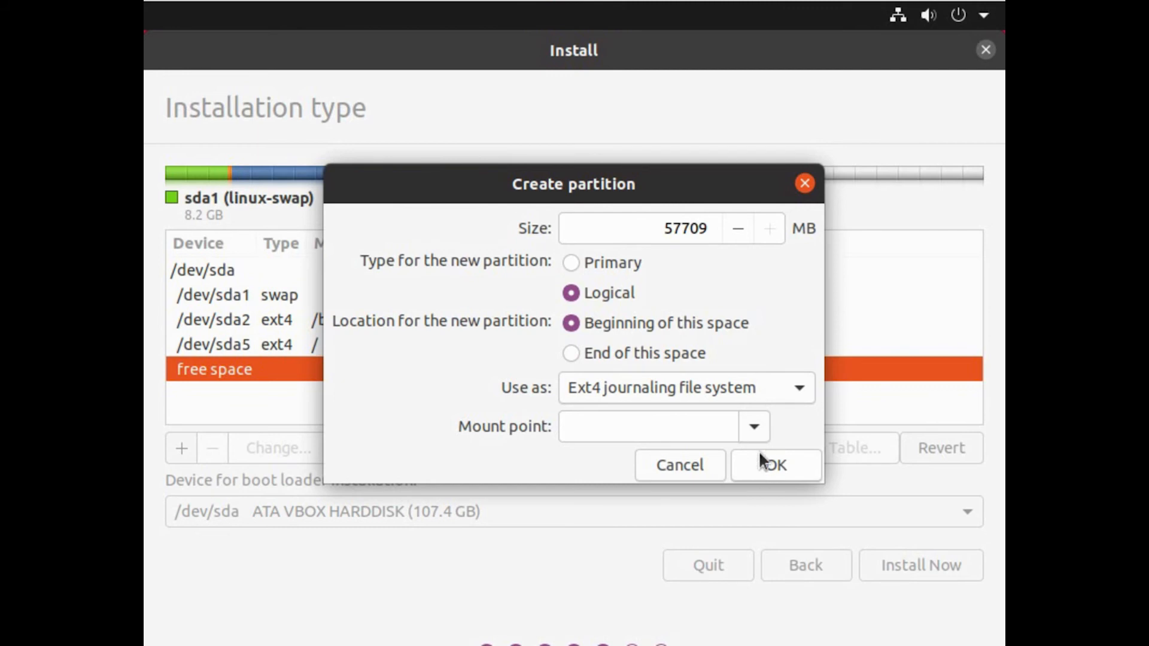
pyautogui.click(754, 426)
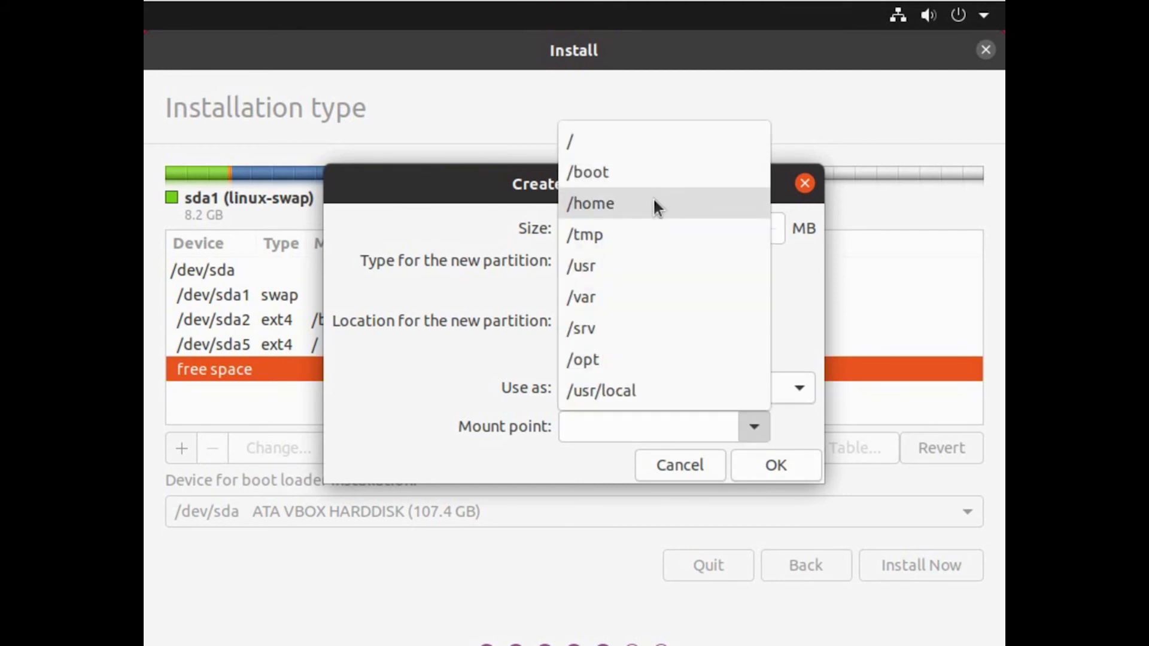
pyautogui.click(654, 204)
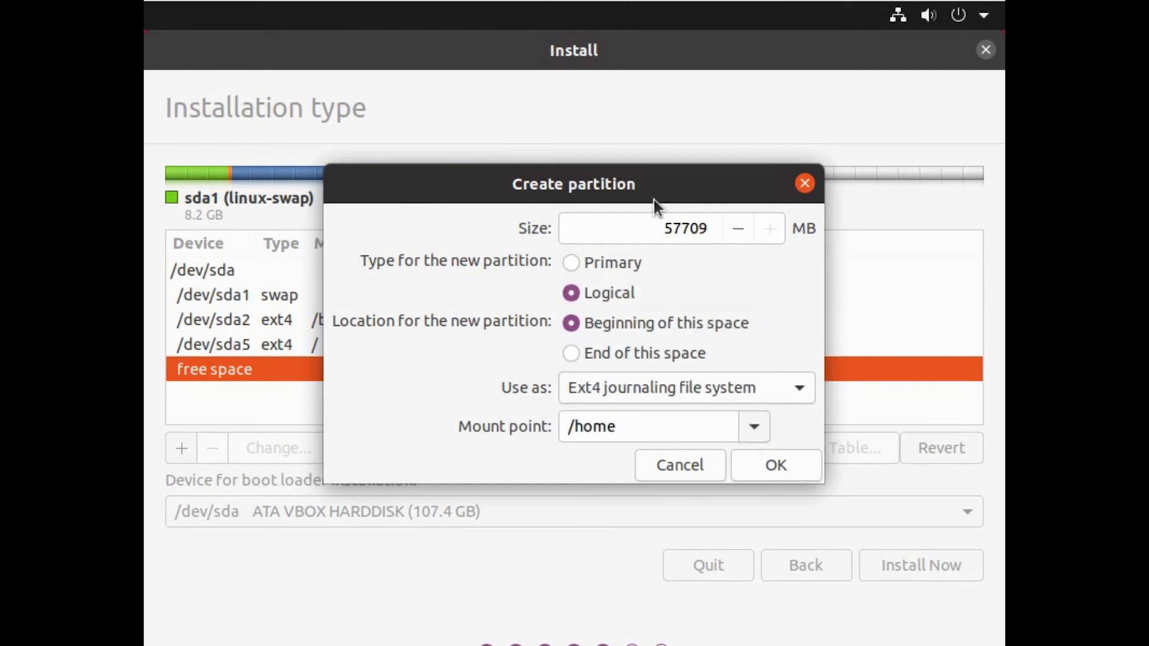
pyautogui.click(774, 466)
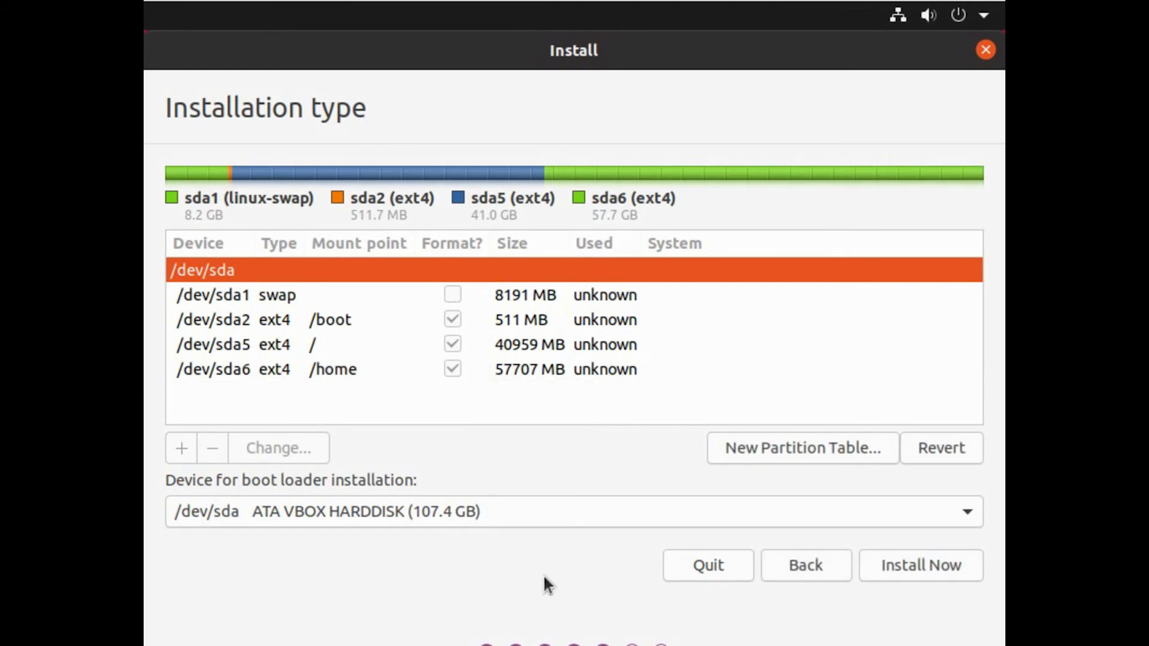
# - Write the partition layout to disk and set the location to Kolkata, India
pyautogui.click(902, 559)
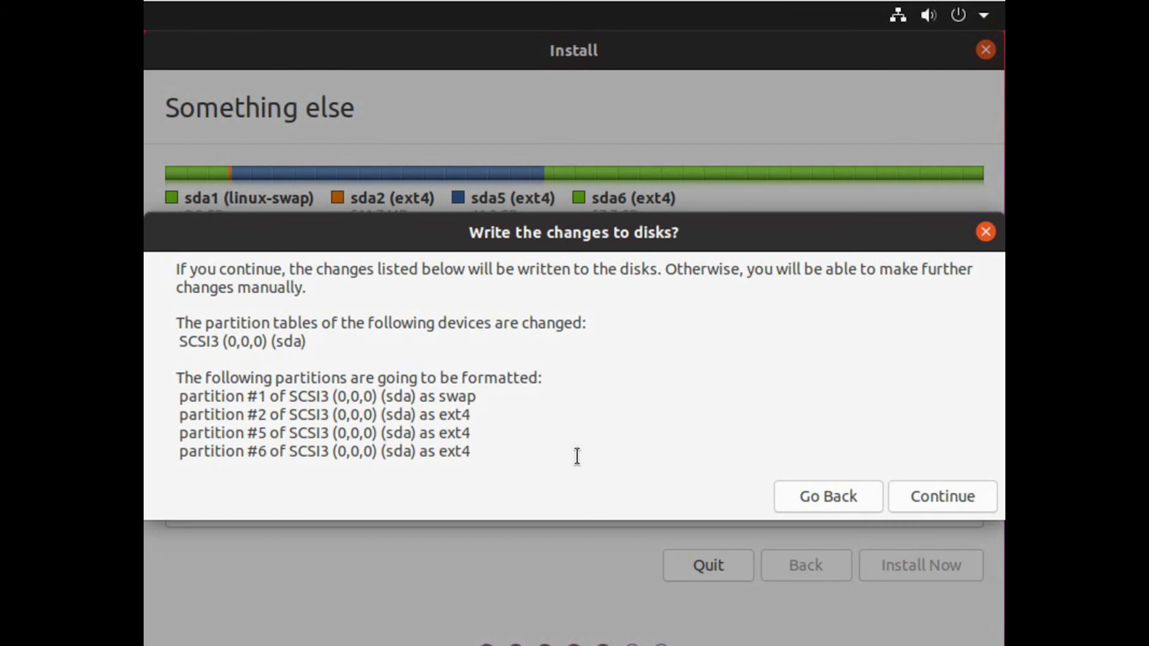
pyautogui.click(939, 501)
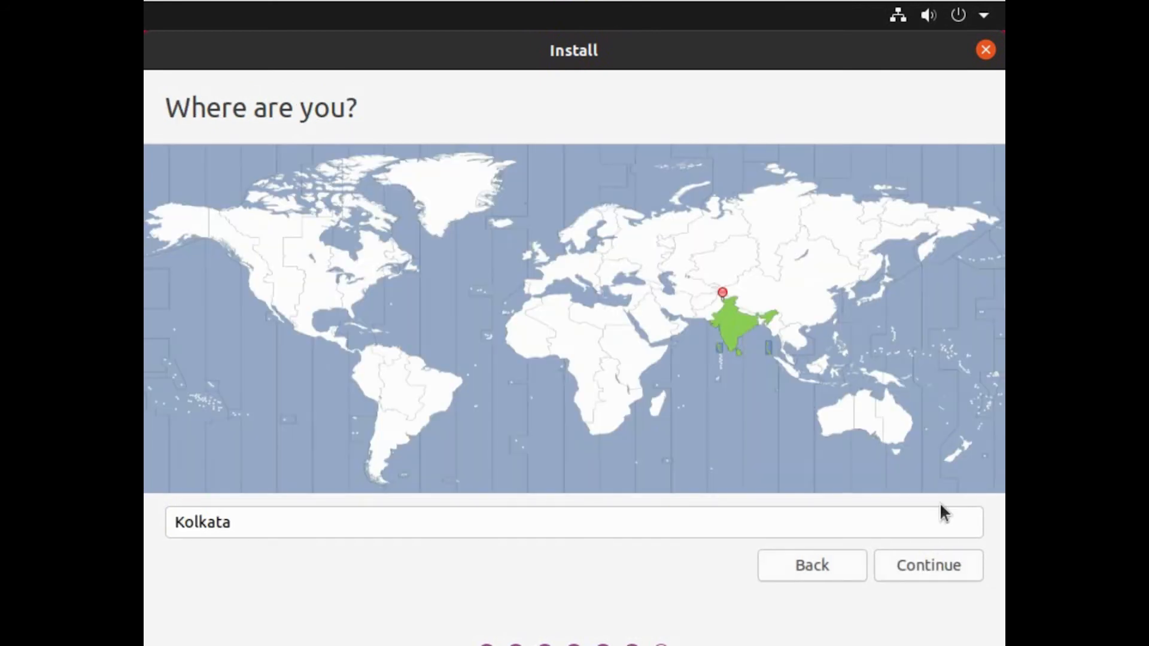
pyautogui.click(740, 336)
pyautogui.click(920, 569)
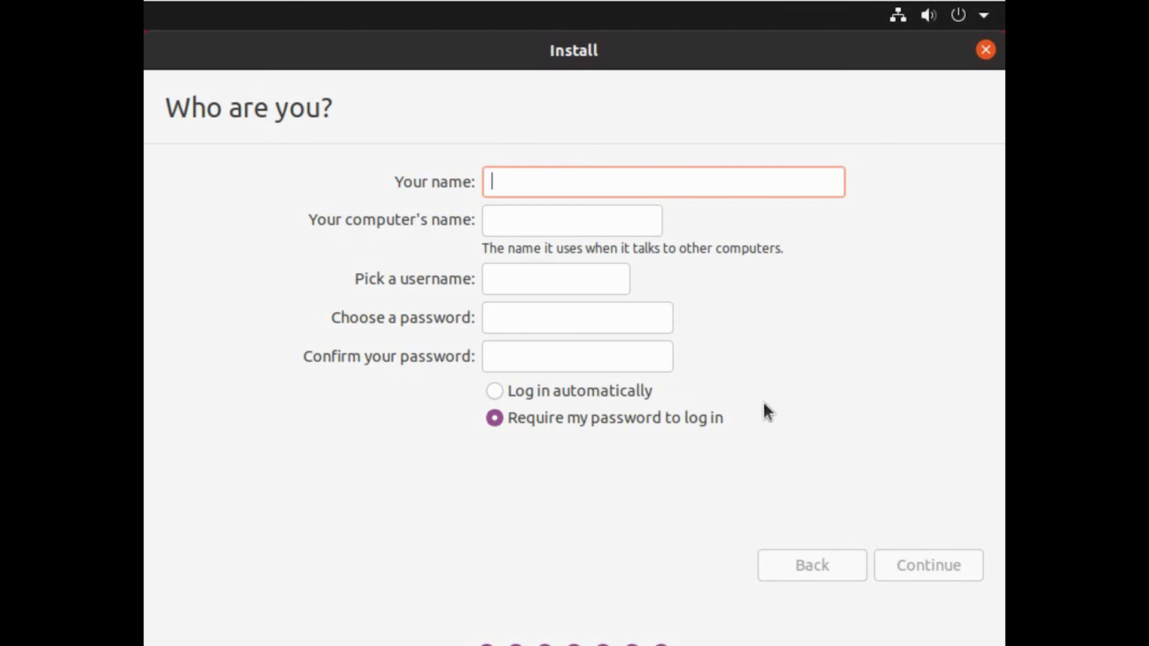
pyautogui.write('The IT Guy')
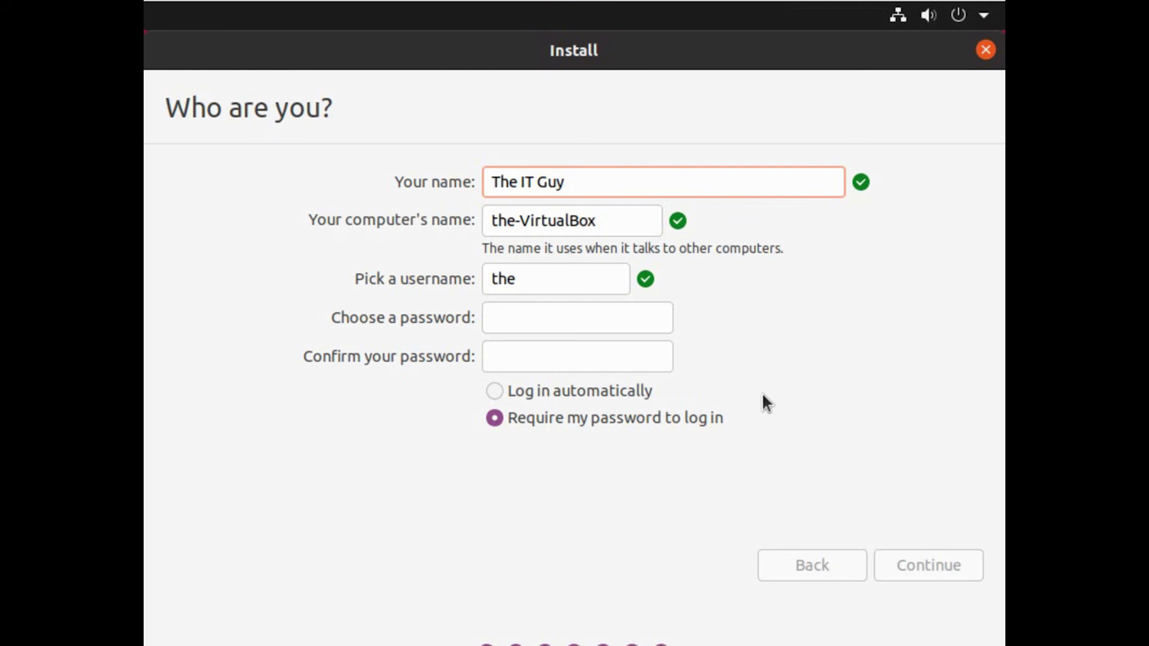
pyautogui.press('Tab')
pyautogui.press('Tab')
pyautogui.write('itguy')
pyautogui.click(584, 321)
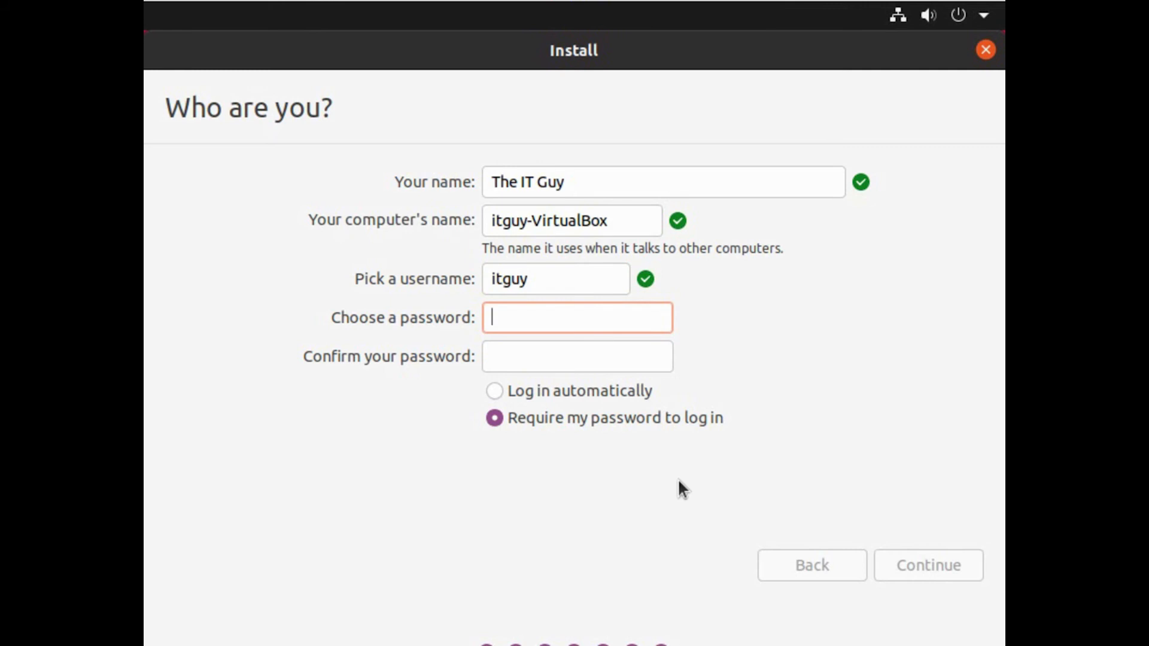
pyautogui.write('*****')
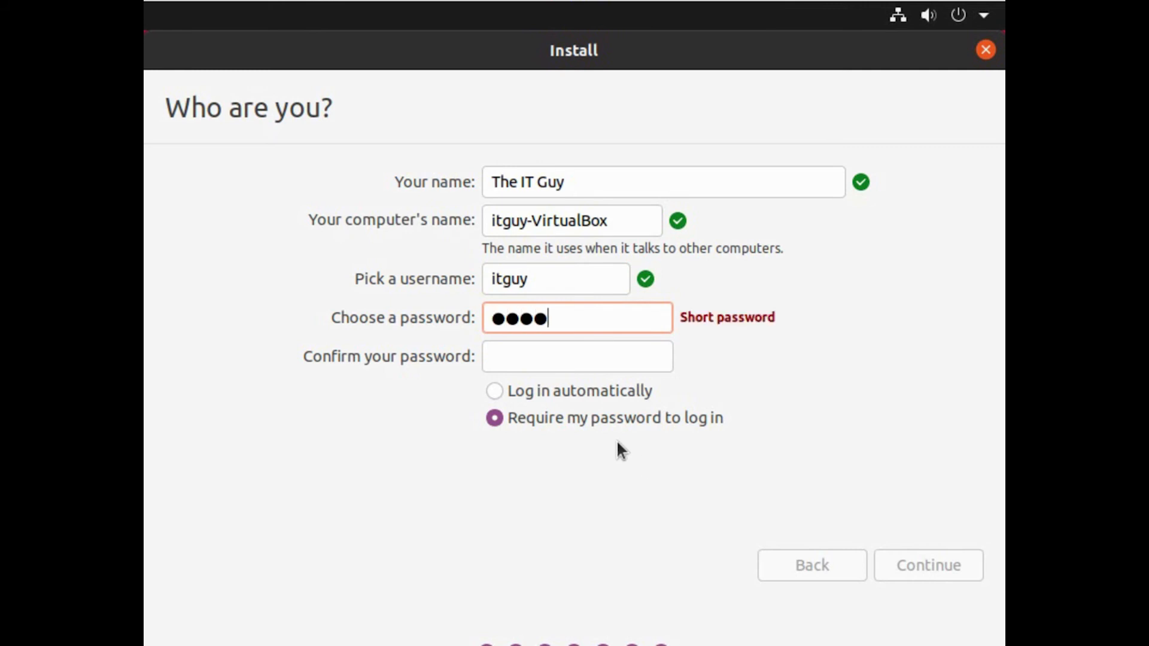
pyautogui.click(597, 347)
pyautogui.write('*****')
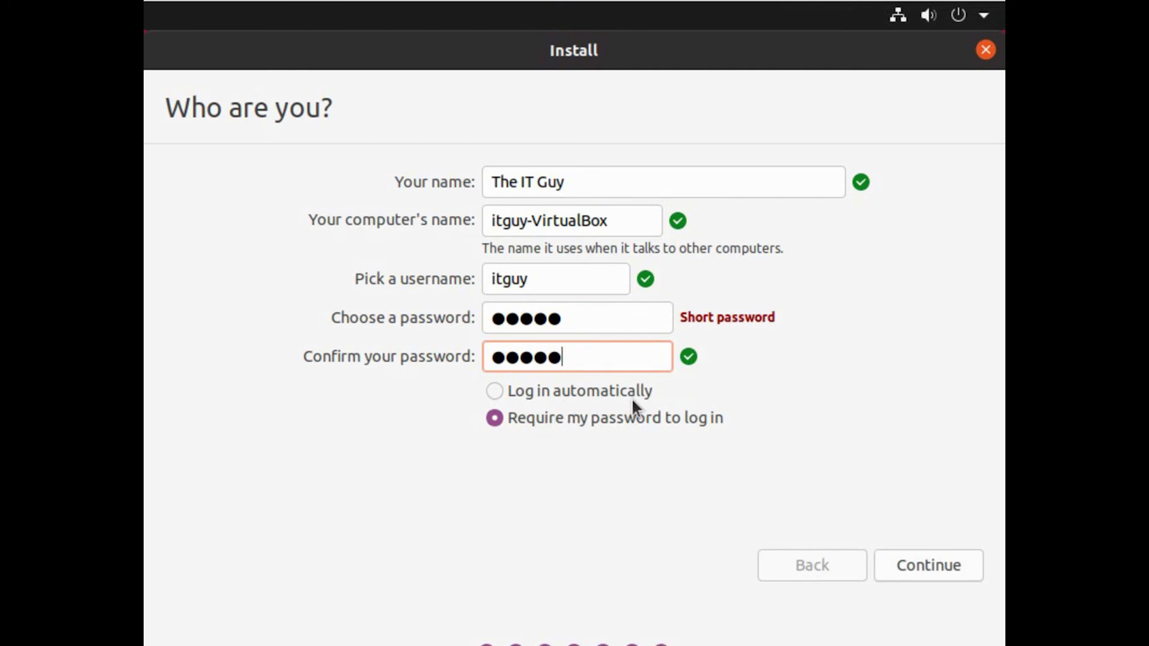
pyautogui.click(929, 574)
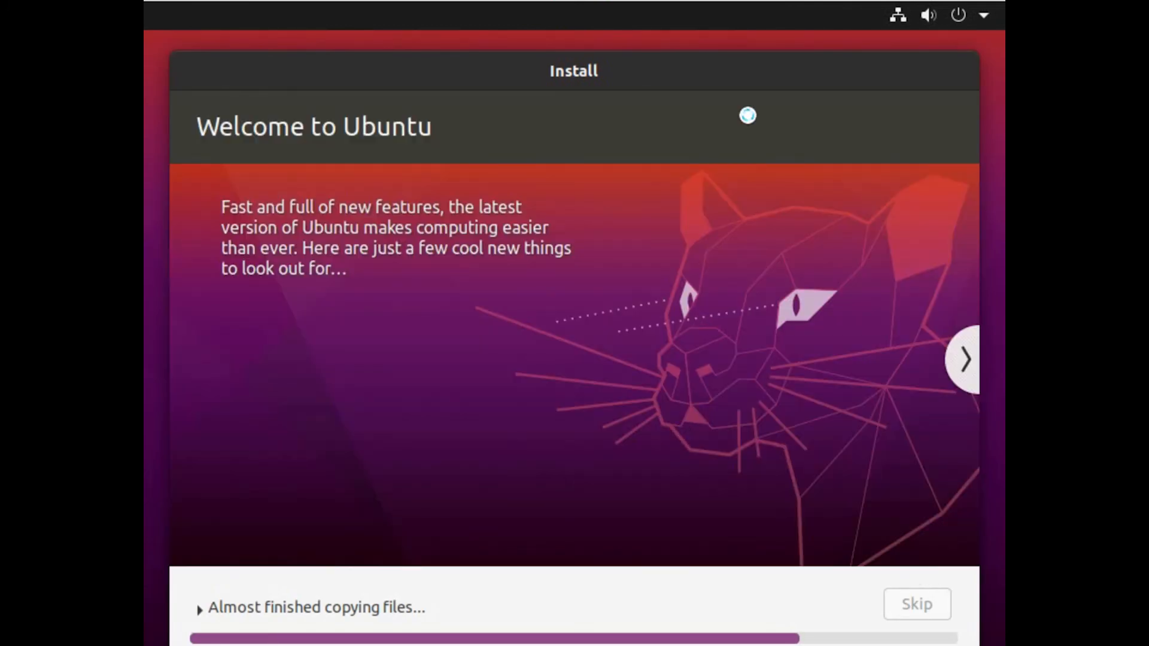
# - Wait for the installation to complete, then choose Restart Now
pyautogui.moveTo(692, 82); pyautogui.dragTo(693, 60)
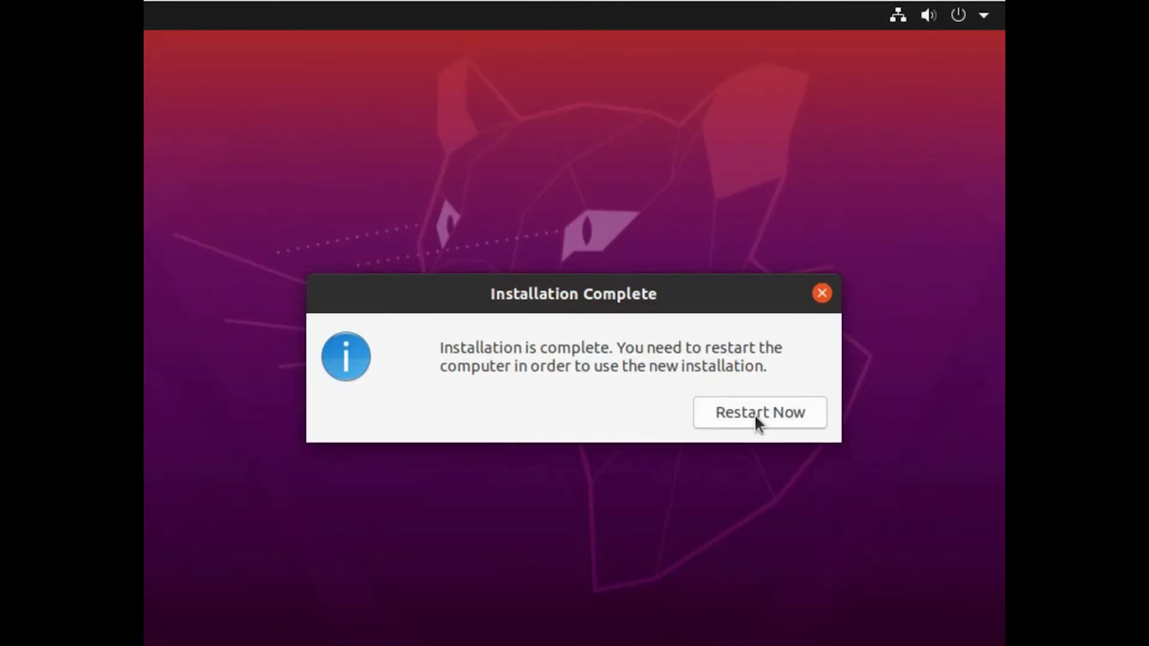
pyautogui.click(754, 414)
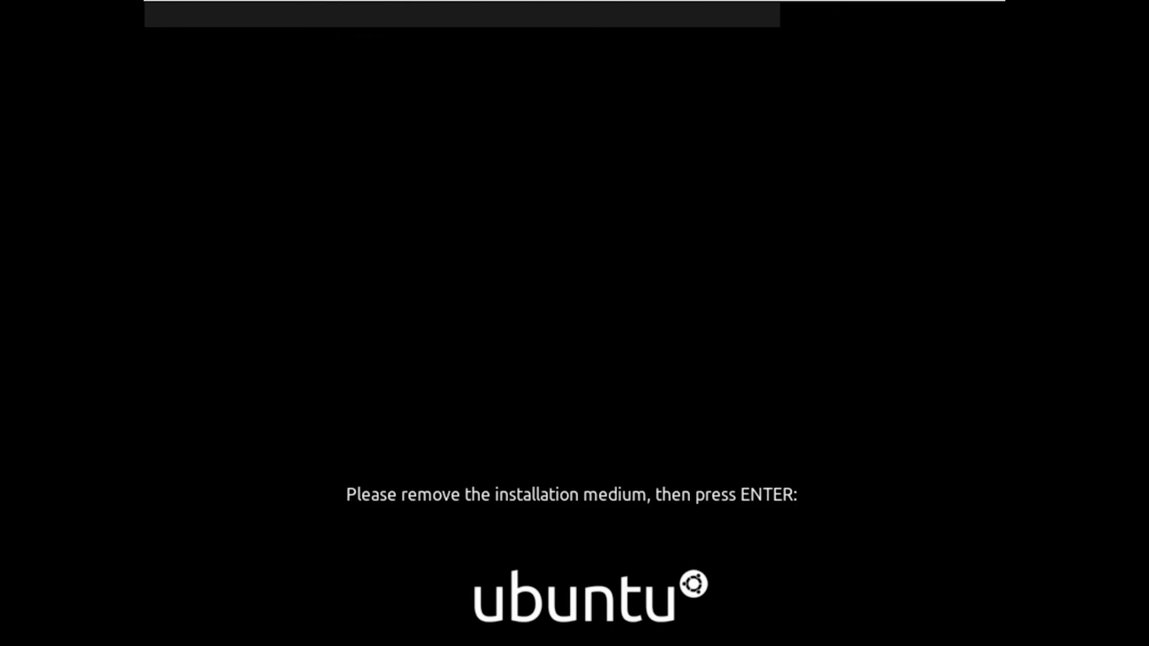
# - Continue booting once the install medium is removed and log in as the new user with the account password
pyautogui.press('Return')
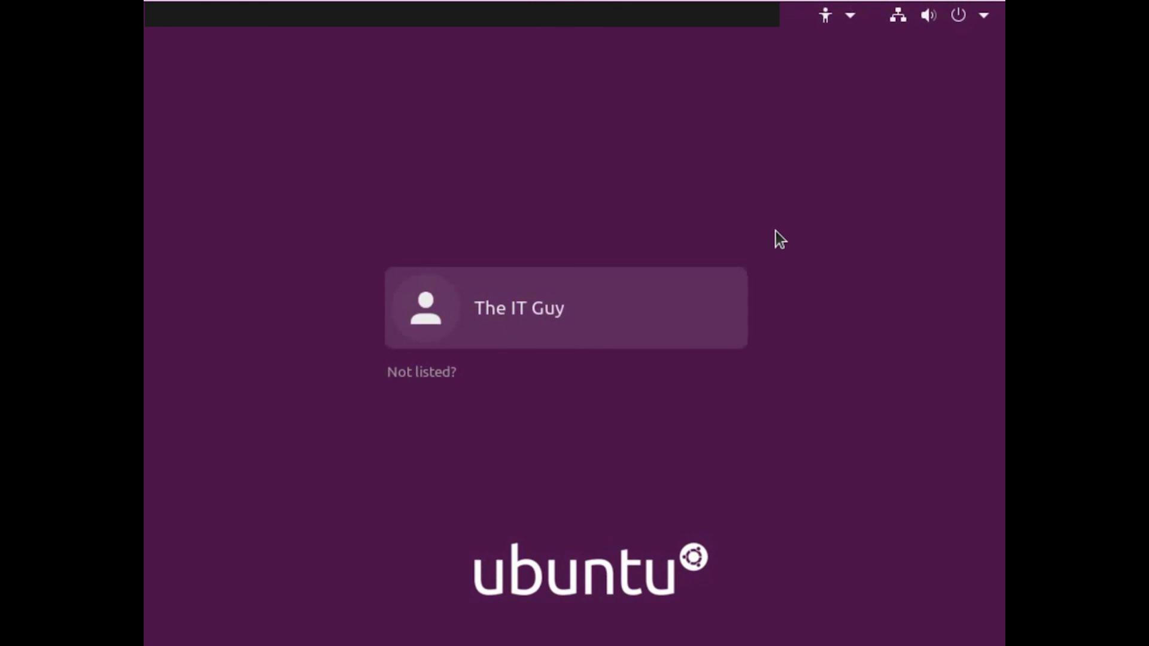
pyautogui.click(532, 306)
pyautogui.write('•••••')
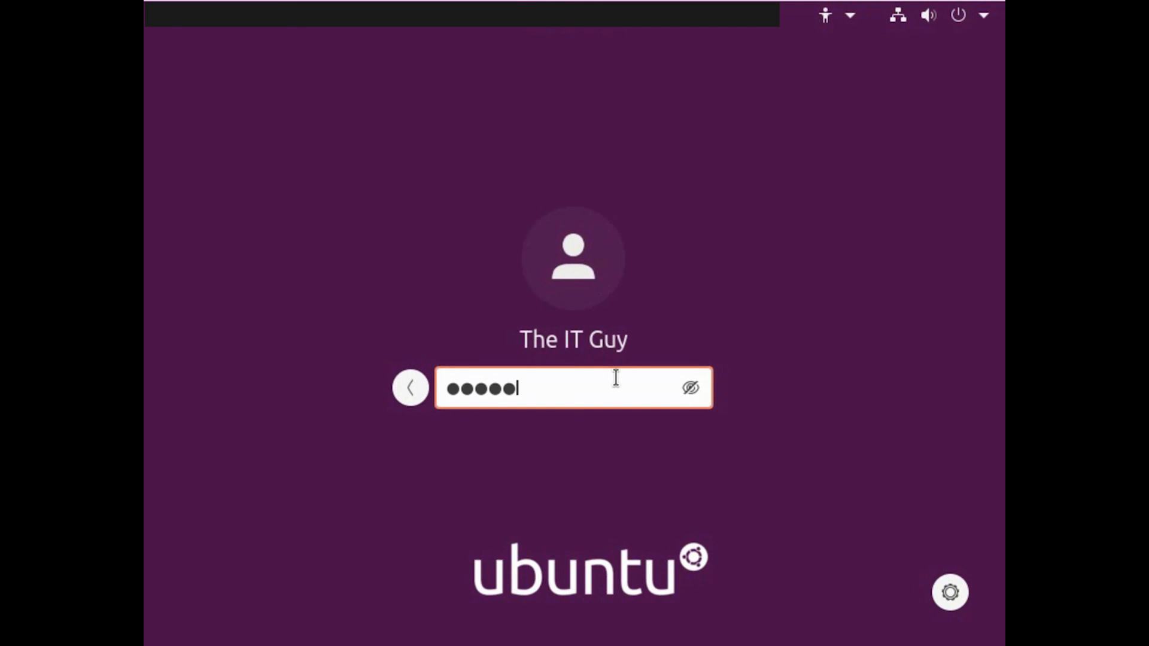
pyautogui.press('Return')
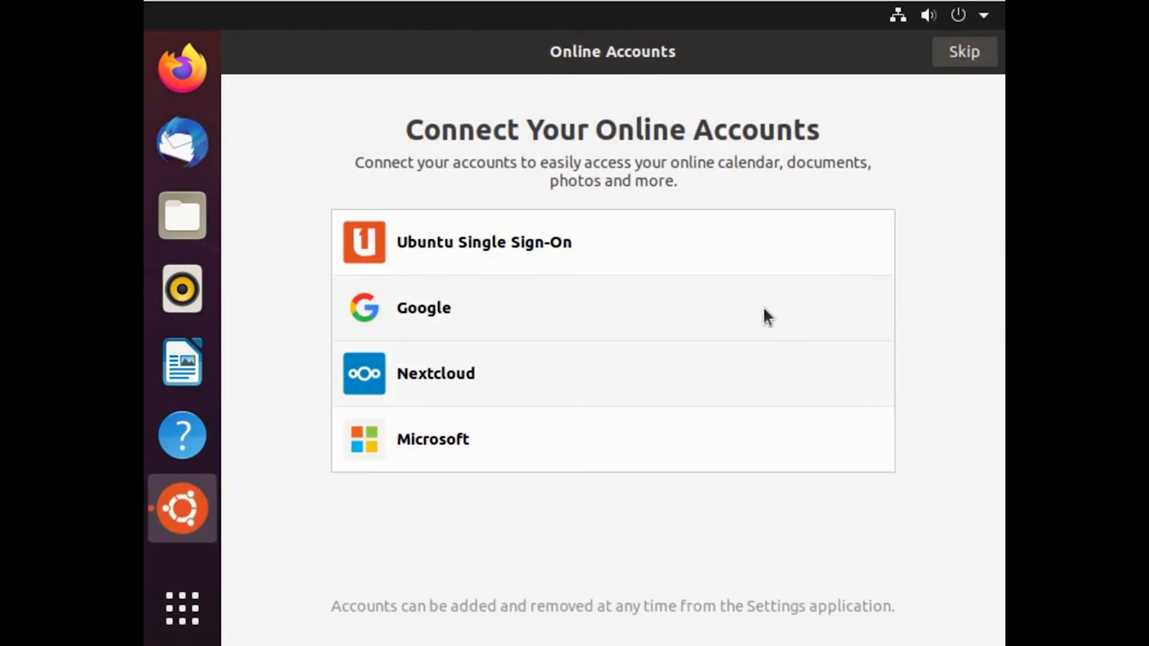
# - Skip online accounts and Livepatch, choose not to send system info, and leave location services off
pyautogui.click(956, 61)
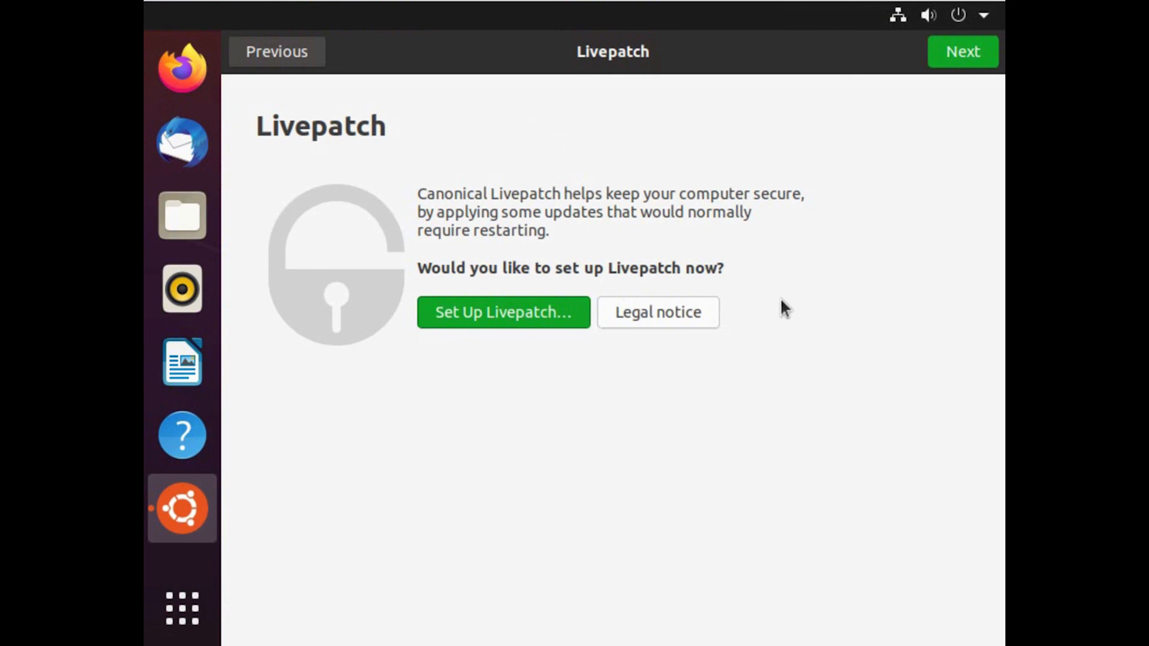
pyautogui.click(965, 55)
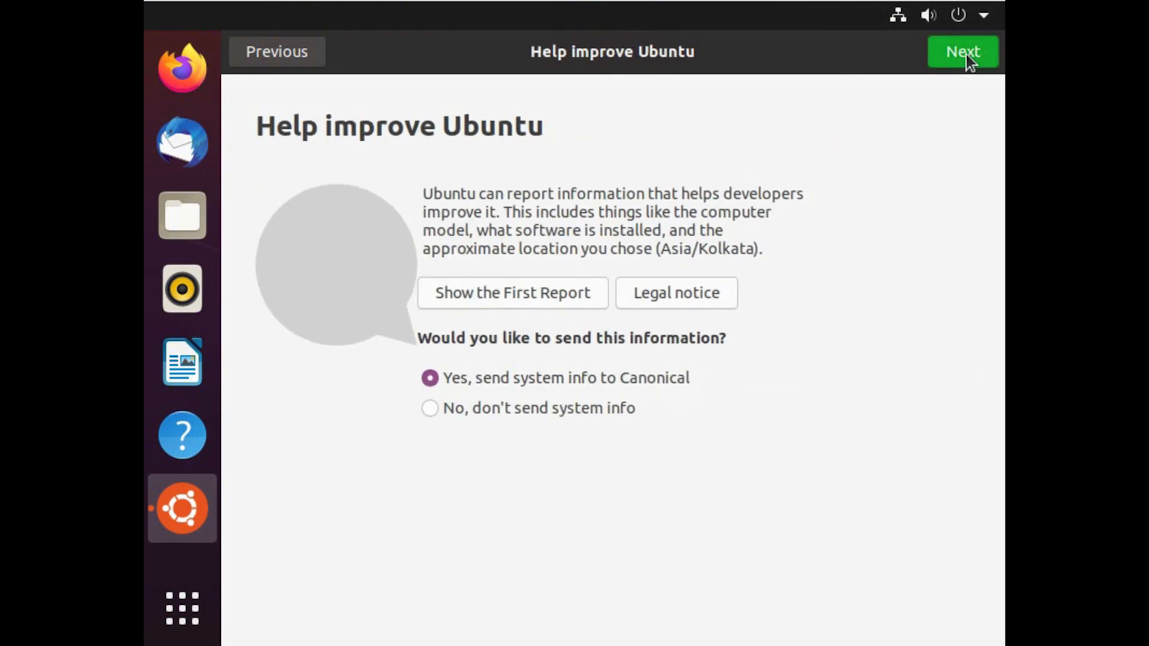
pyautogui.click(613, 409)
pyautogui.click(968, 63)
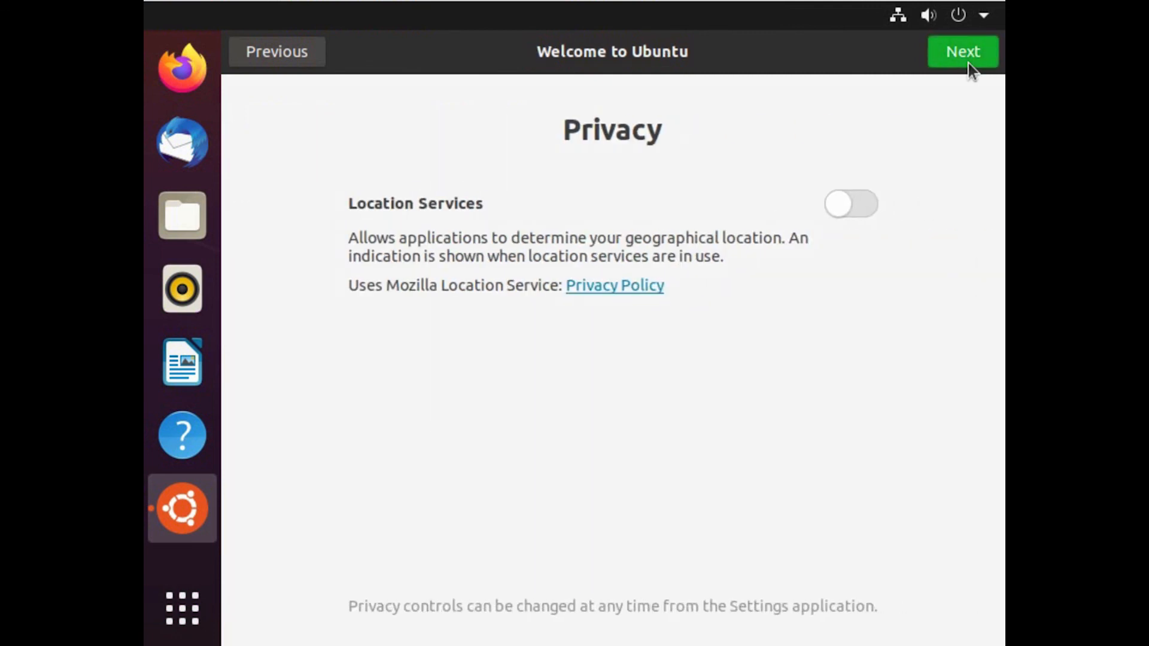
pyautogui.click(968, 63)
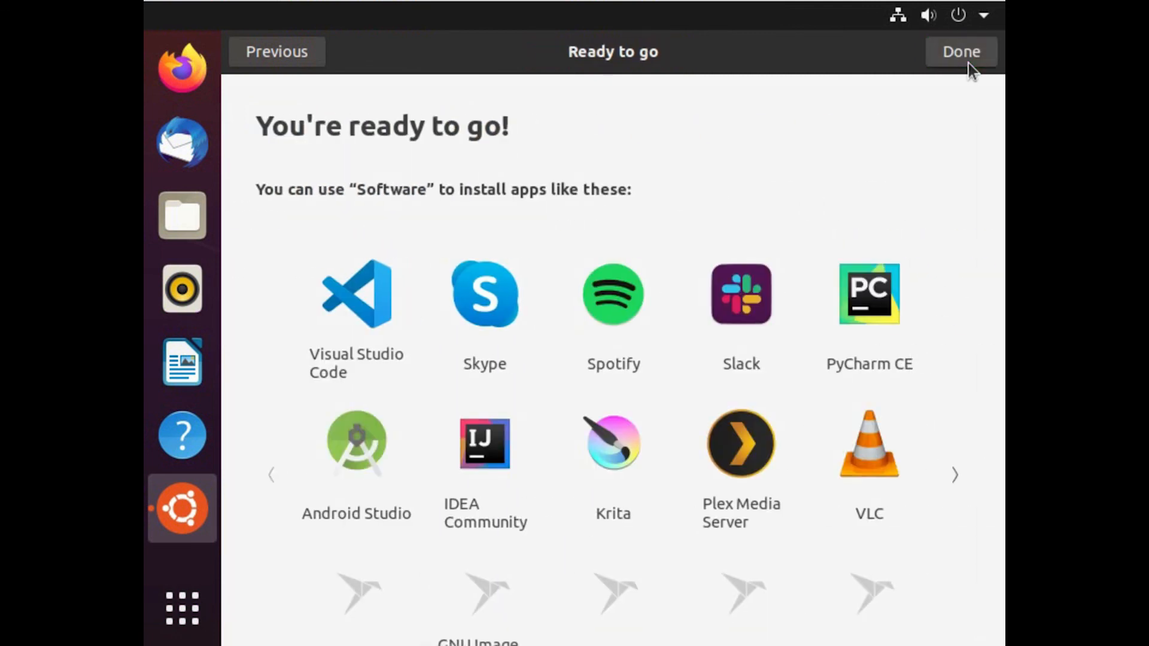
pyautogui.click(968, 63)
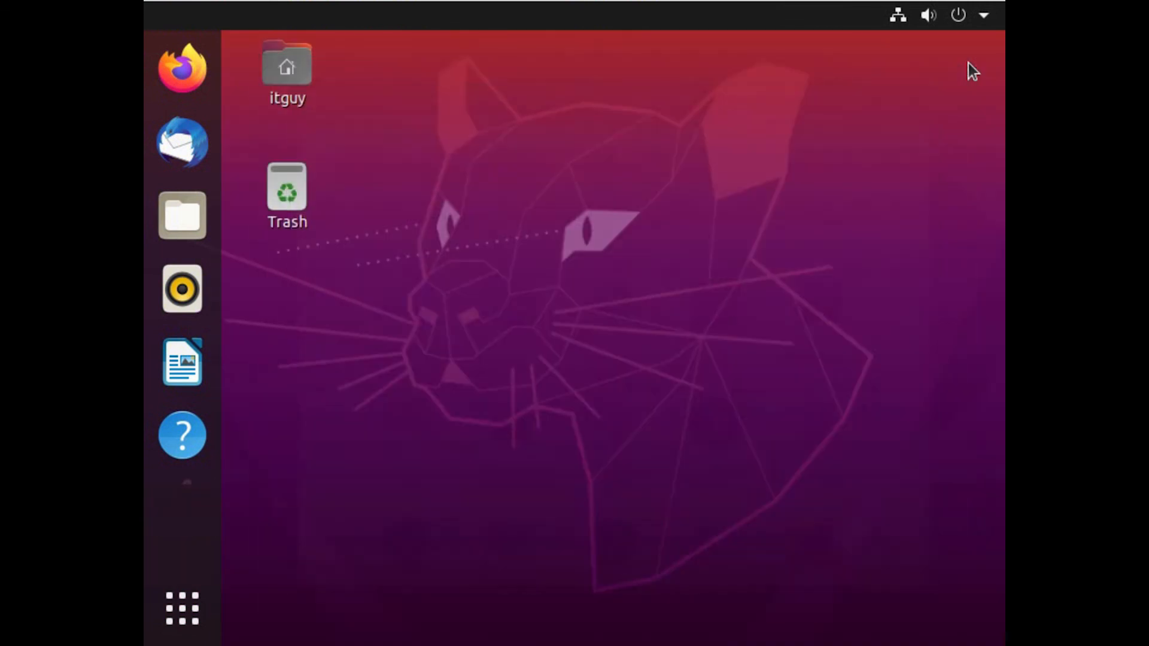